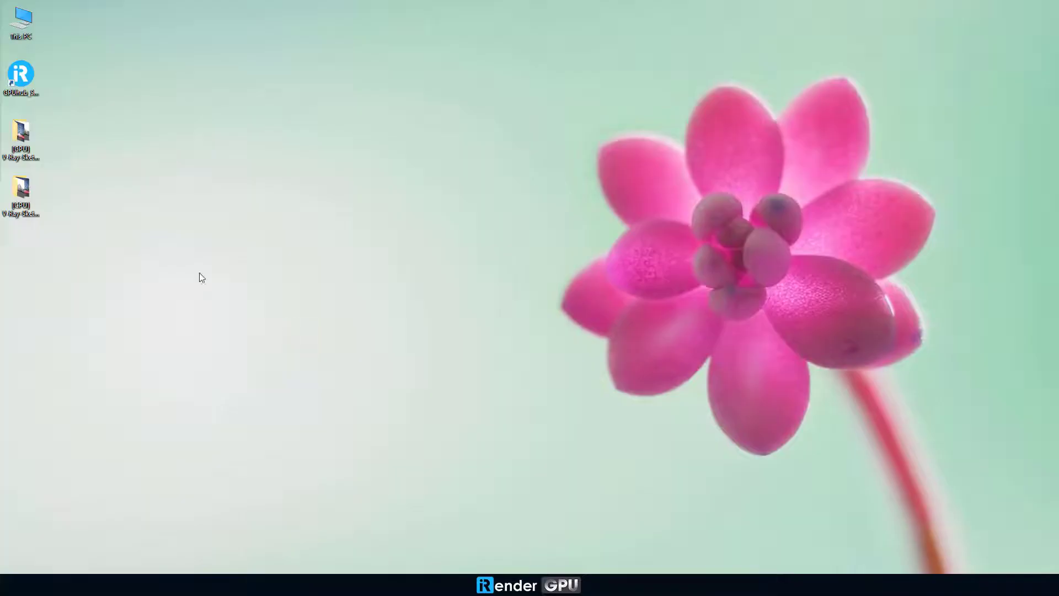
Launch GpuHub Sync and sign in with the account username and password.
double_click(20, 71)
left_click(636, 225)
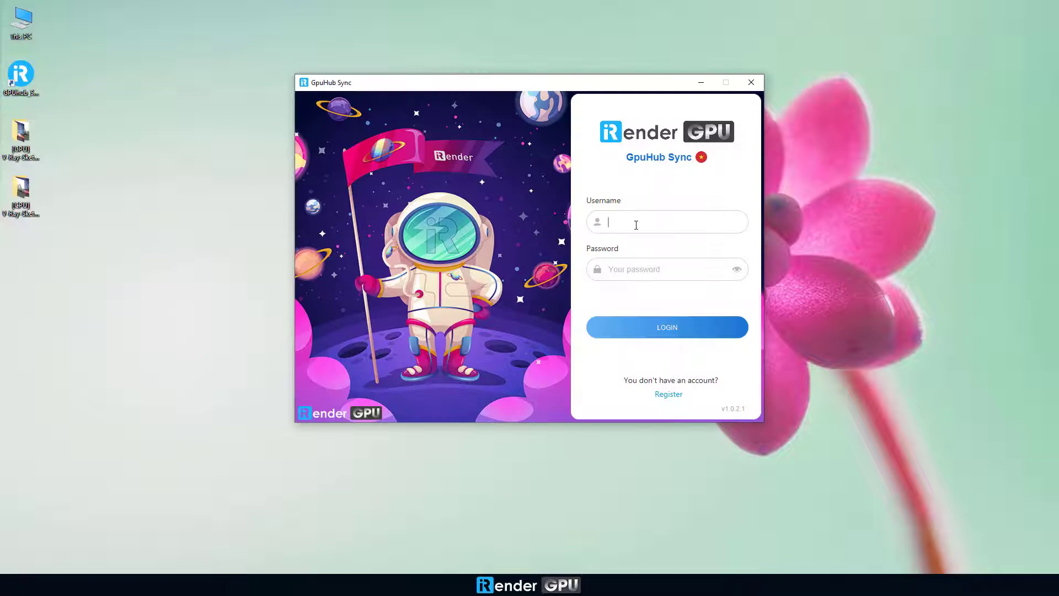
type("thanhcong")
key("Tab")
type("*********")
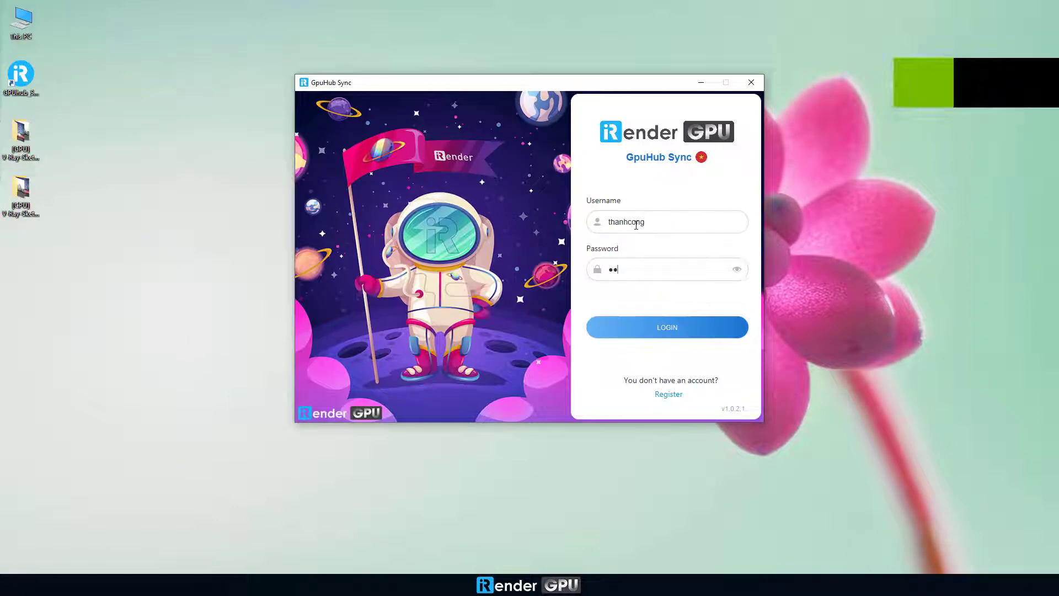
left_click(673, 328)
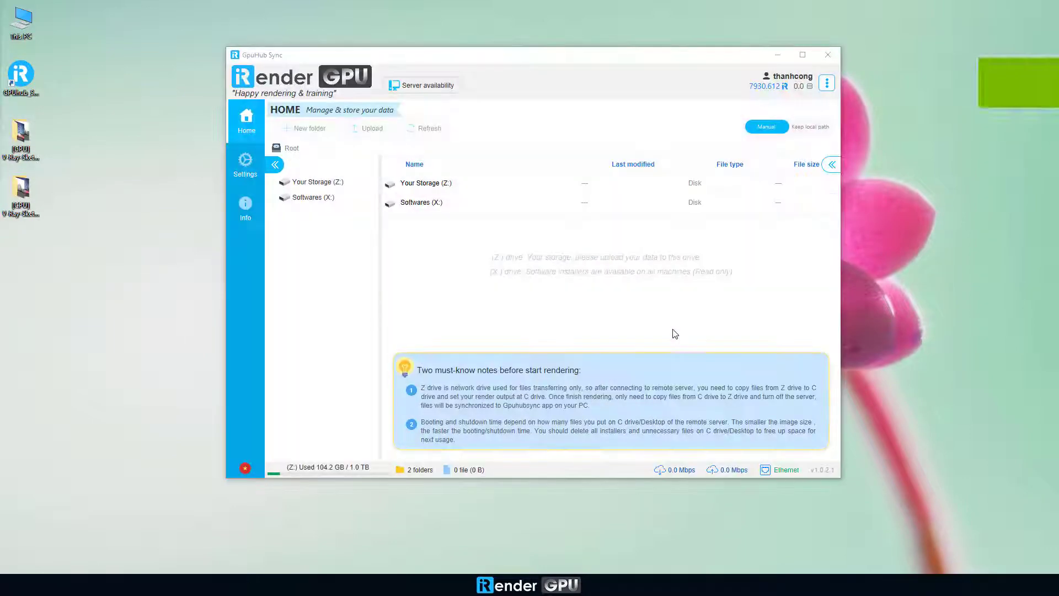
Upload the [GPU] and [CPU] V-Ray scene folders from the desktop to Your Storage (Z:).
left_click(325, 184)
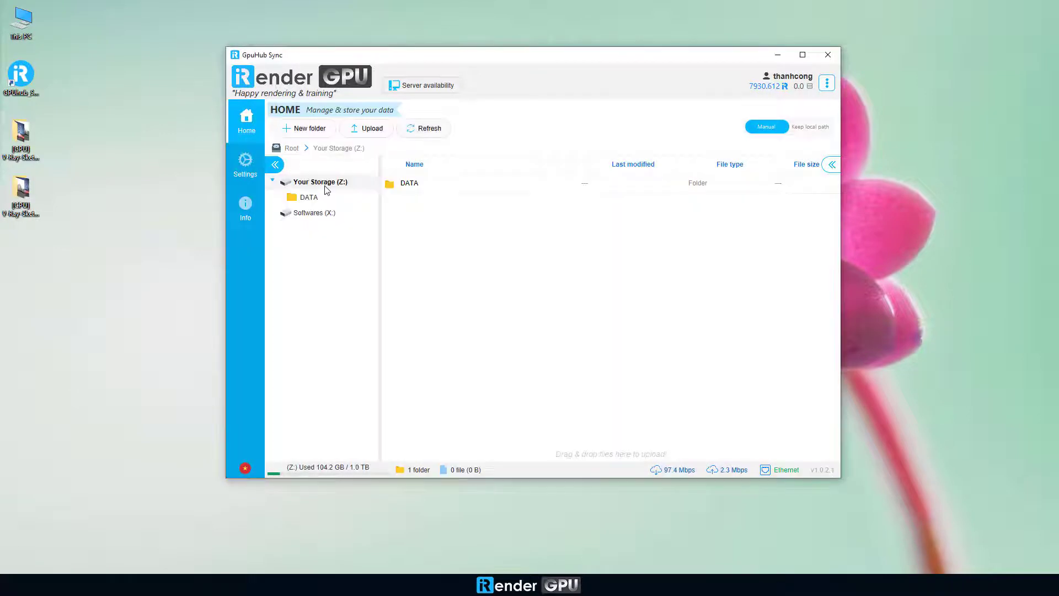
left_click_drag(86, 124, 5, 263)
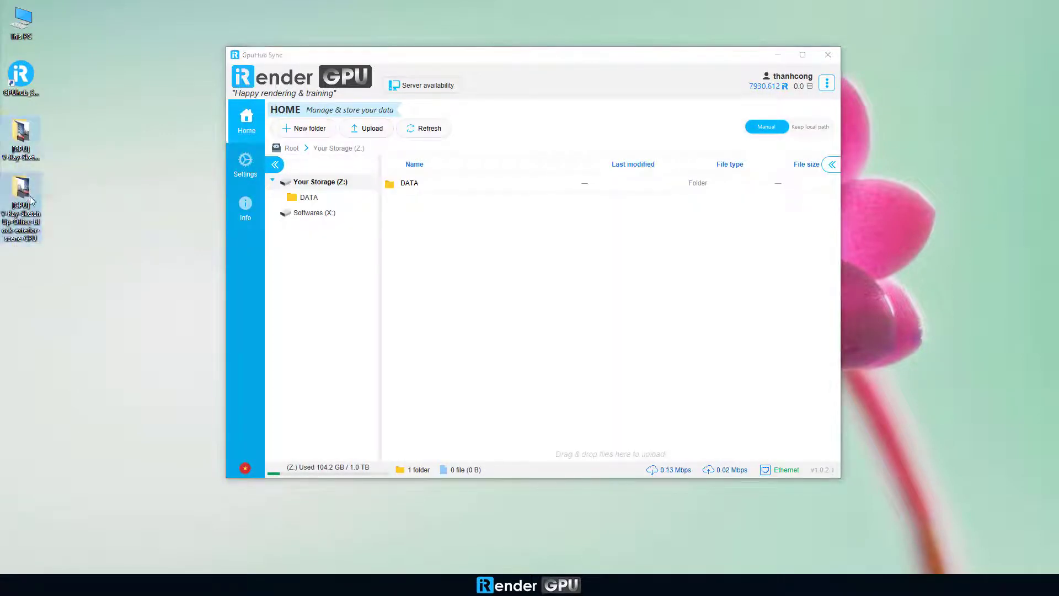
mouse_move(27, 200)
left_mouse_down()
mouse_move(591, 301)
mouse_move(580, 307)
left_mouse_up()
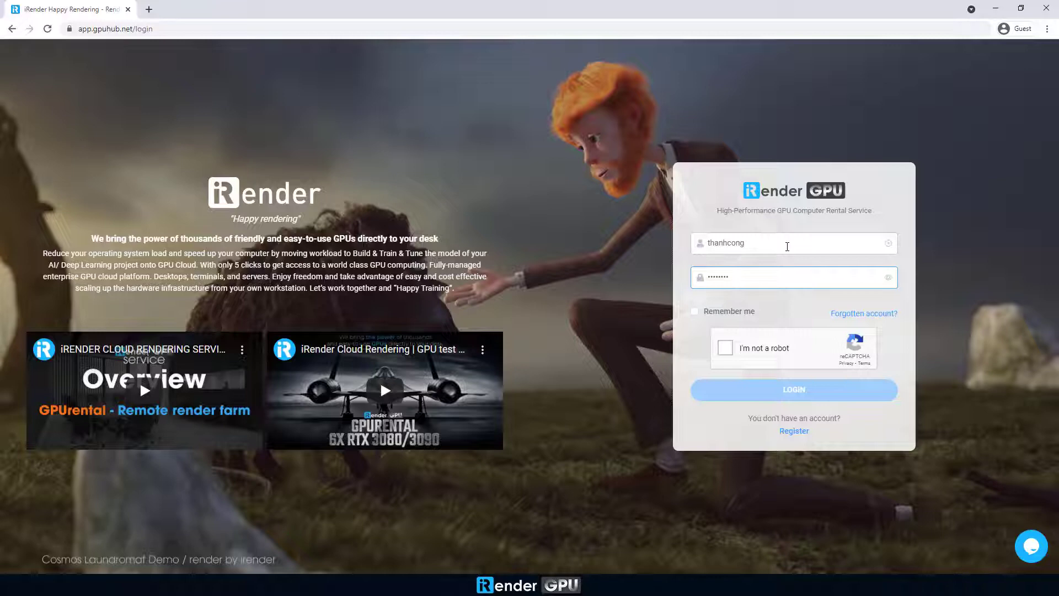
Sign in to app.gpuhub.net and create a 6x RTX 3090 GPUHub image named 6x3090.
left_click(781, 389)
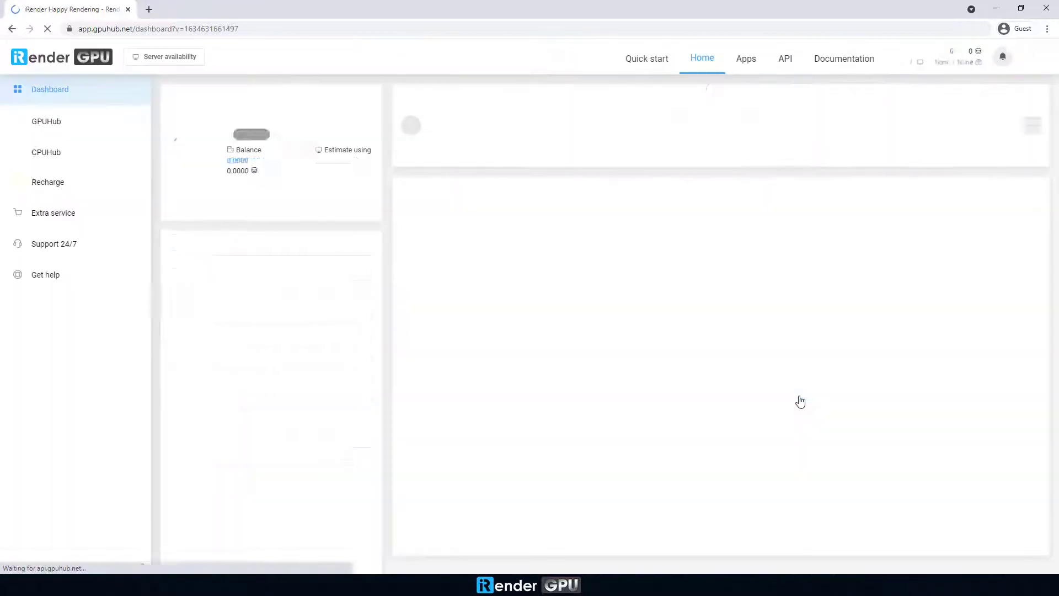
left_click(62, 125)
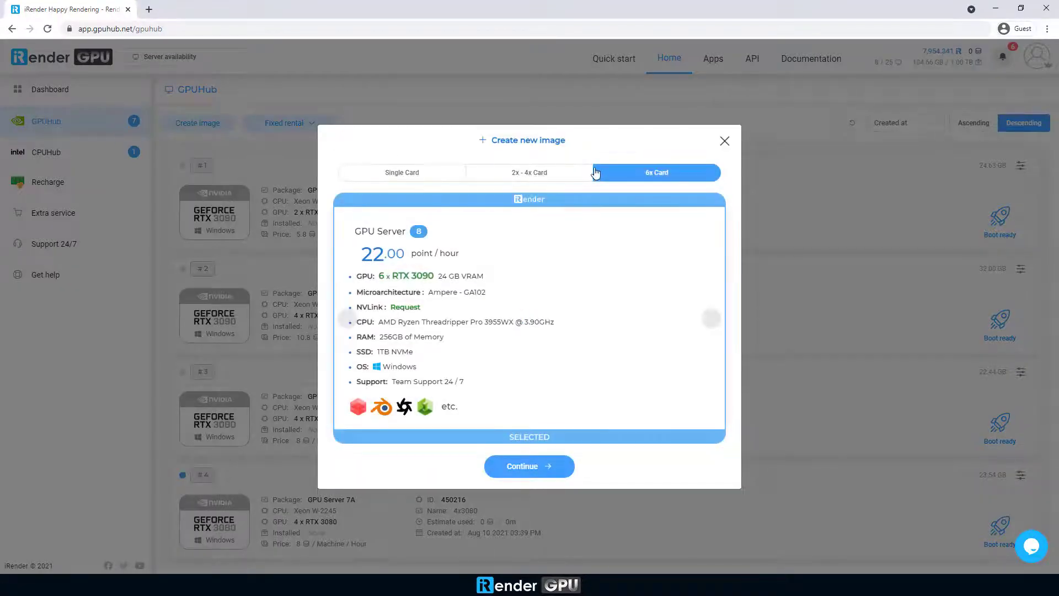
left_click(533, 467)
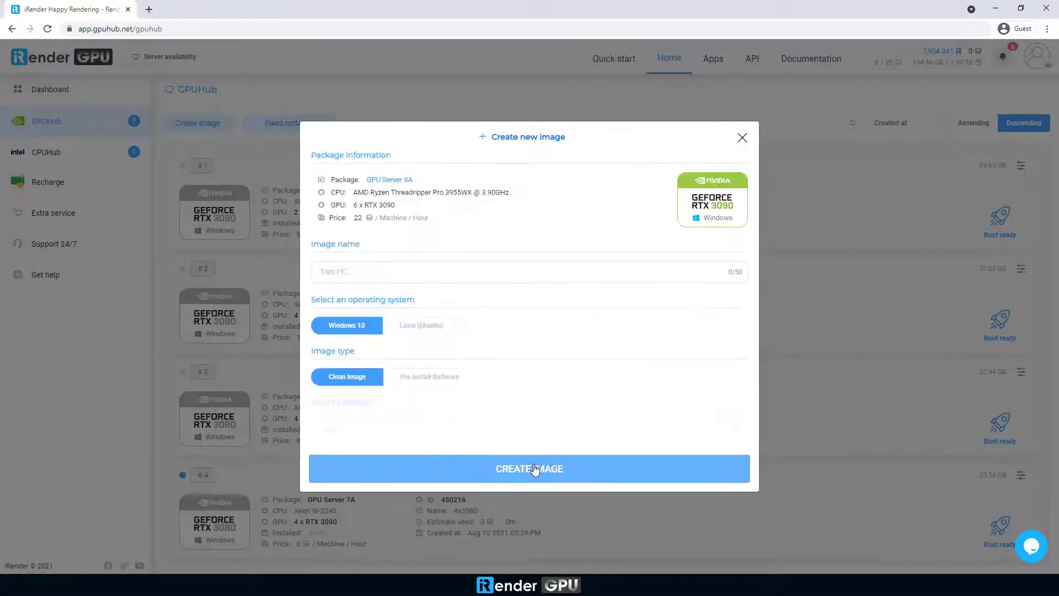
left_click(391, 271)
type("6x3090")
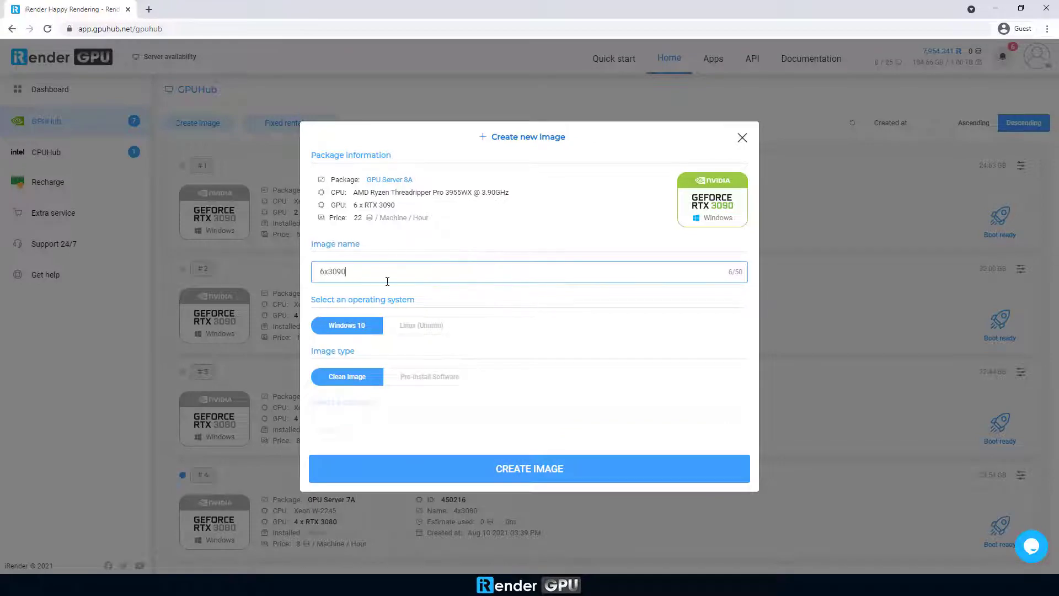
left_click(518, 469)
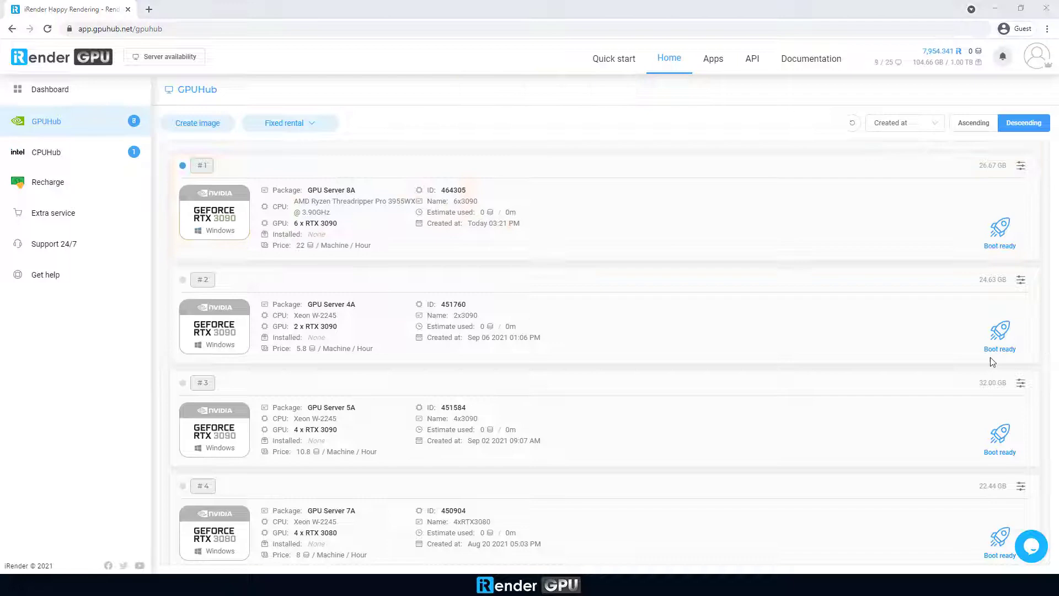
Boot the 6x3090 machine and connect via Remote Desktop using the server password.
left_click(1000, 229)
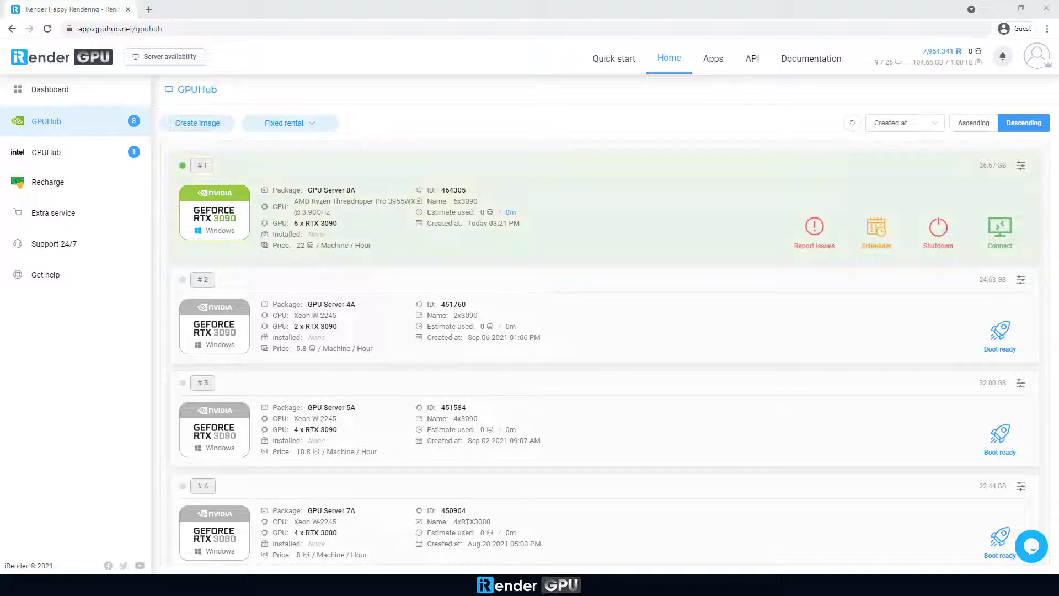
left_click(1000, 227)
left_click(300, 482)
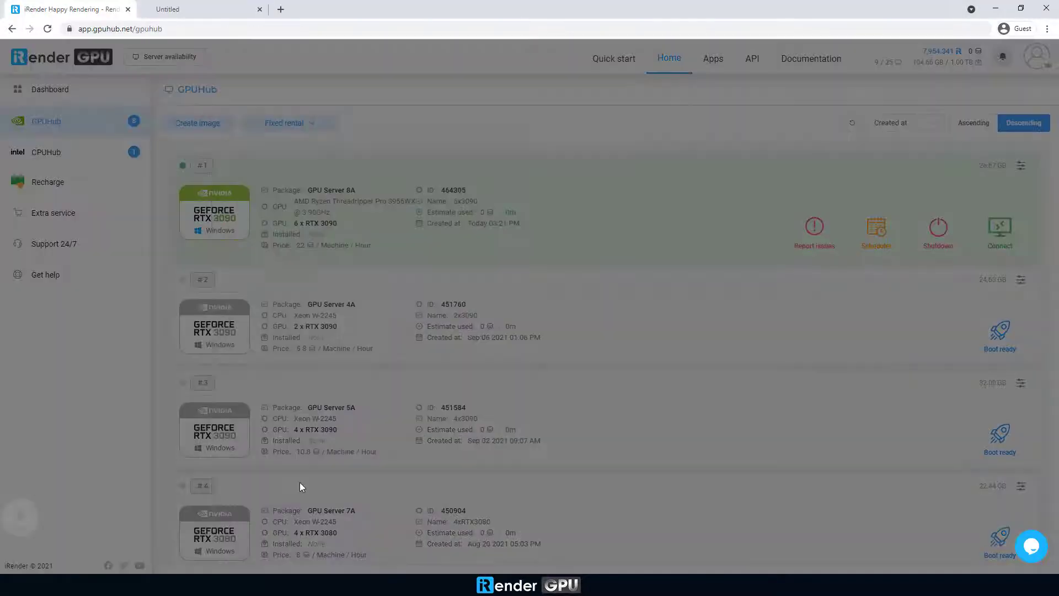
left_click(602, 351)
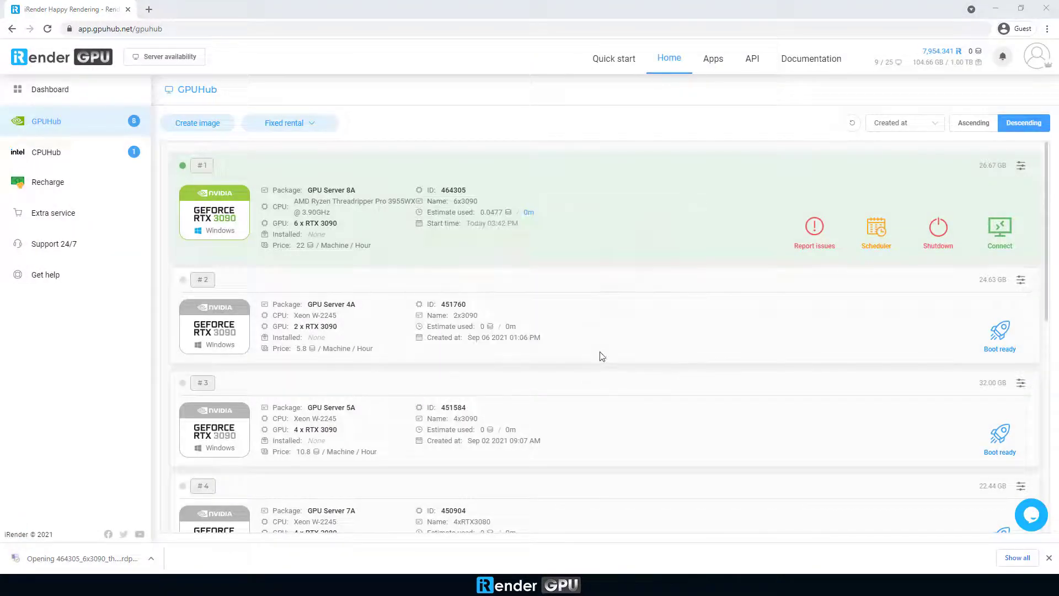
type("••••••••")
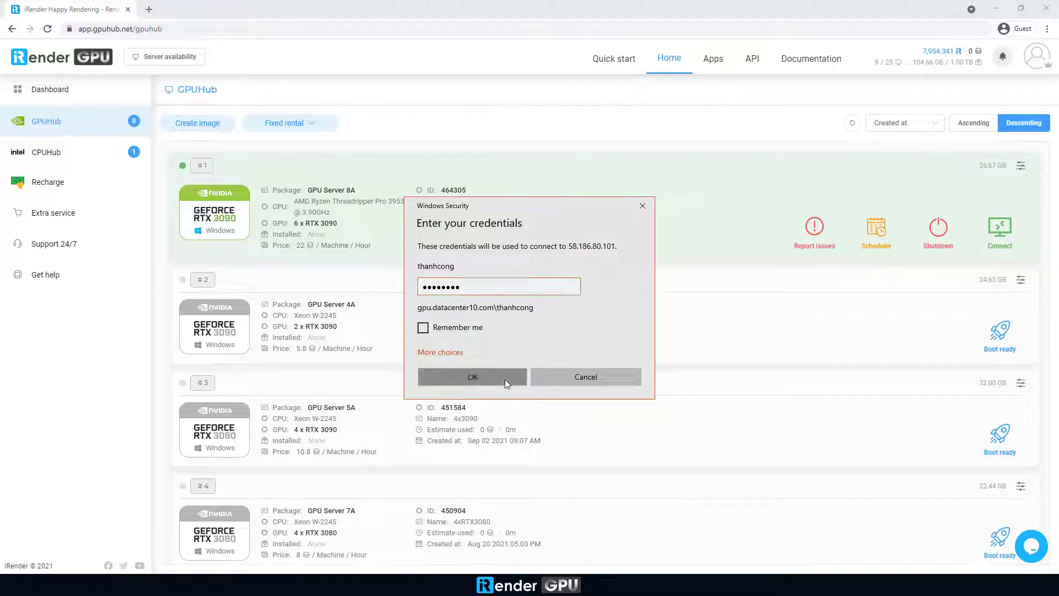
left_click(505, 379)
left_click(558, 379)
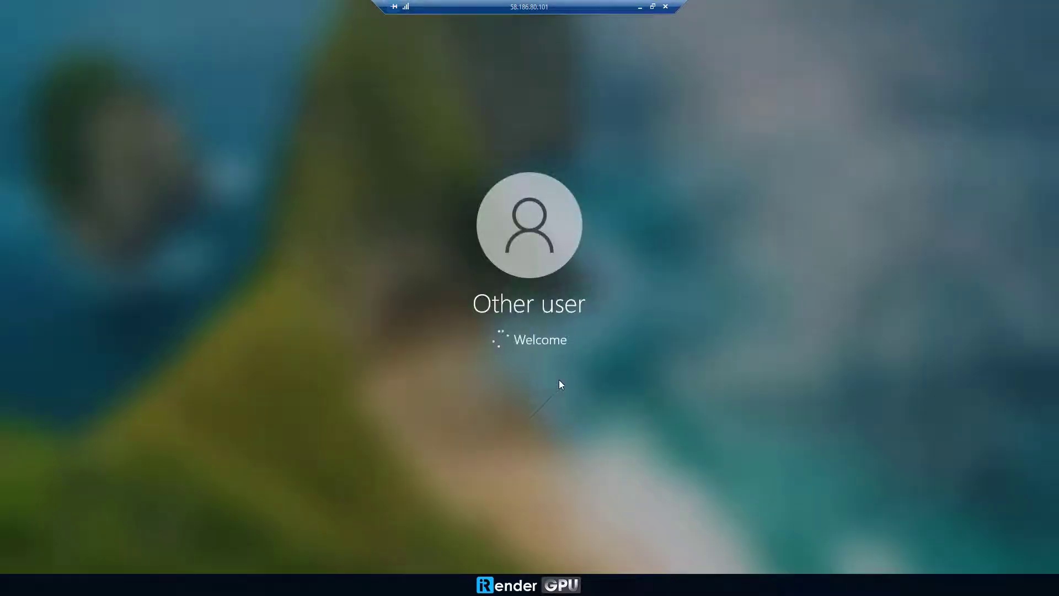
Install SketchUp Pro 2021 on the server and show the Storage (Z:) drive in File Explorer.
right_click(548, 214)
left_click(566, 243)
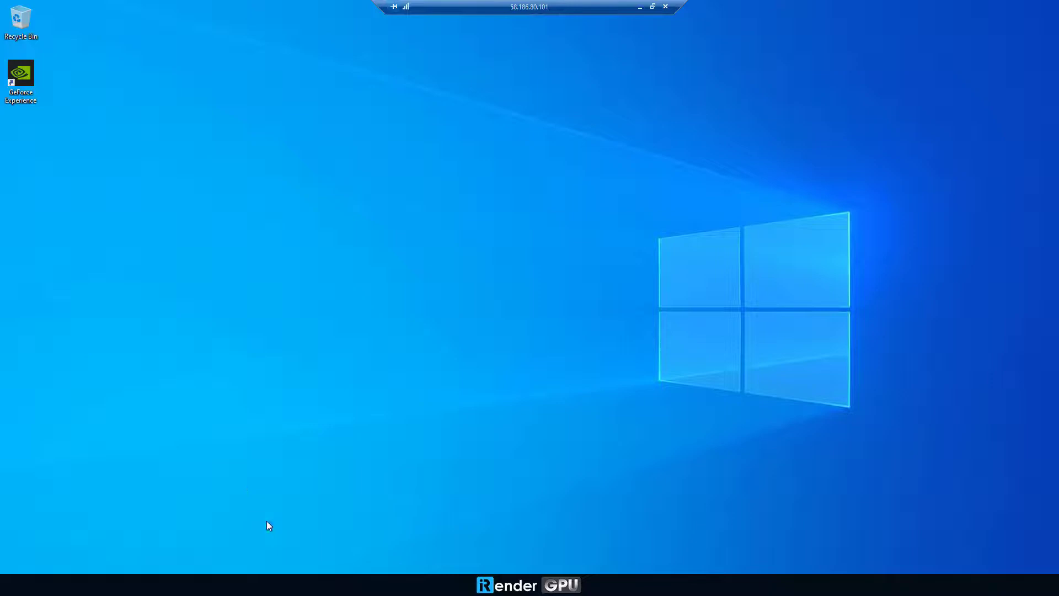
key("super+e")
left_click(261, 298)
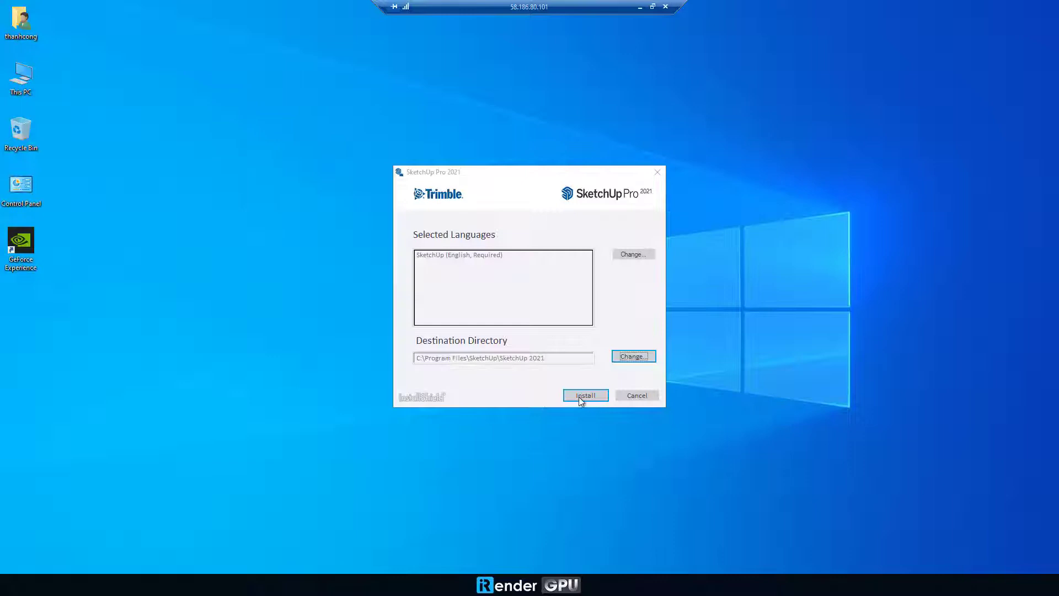
left_click(581, 396)
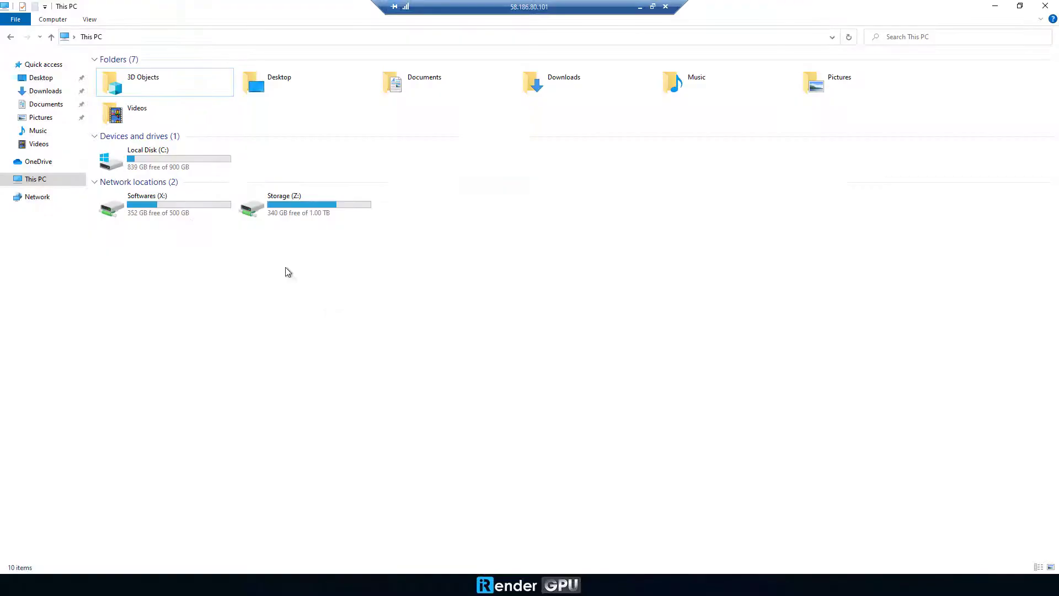
Copy the [CPU] and [GPU] folders from Storage (Z:) onto the server desktop.
left_click(277, 210)
double_click(278, 209)
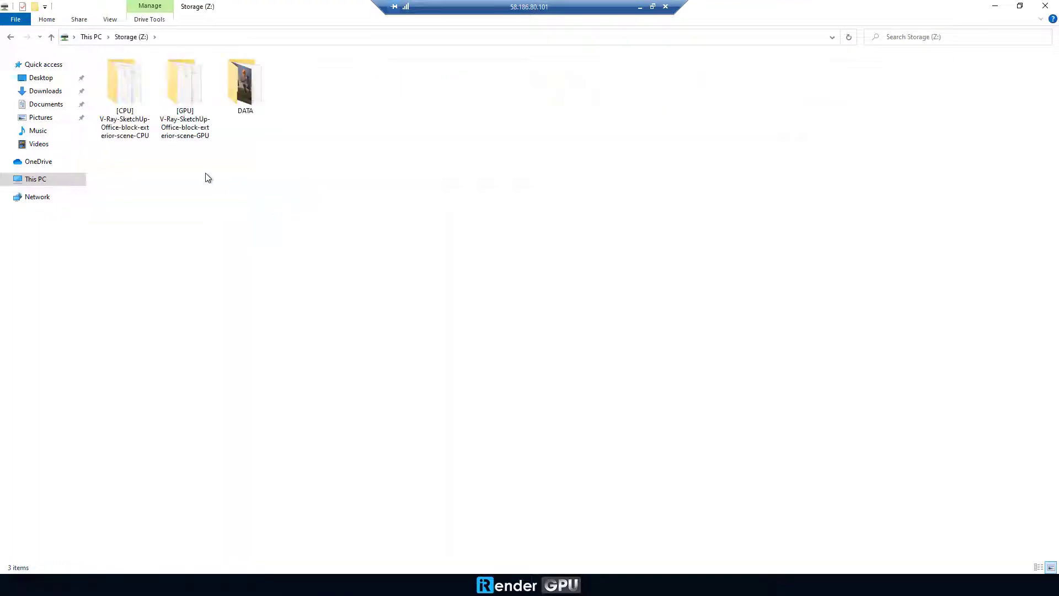
left_click_drag(208, 177, 128, 104)
right_click(128, 104)
left_click(142, 227)
left_click(993, 8)
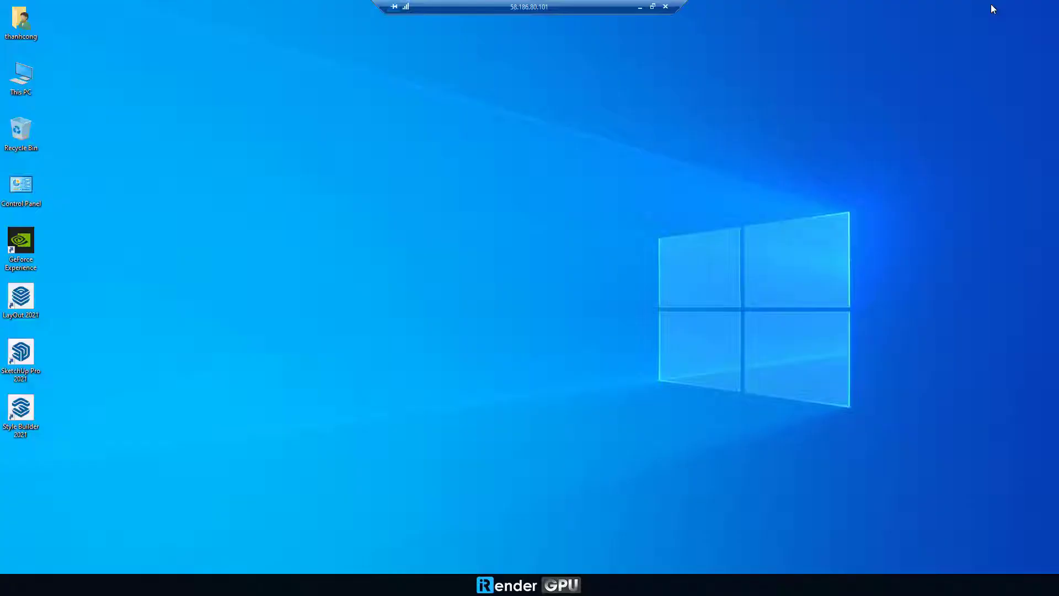
right_click(99, 228)
left_click(128, 274)
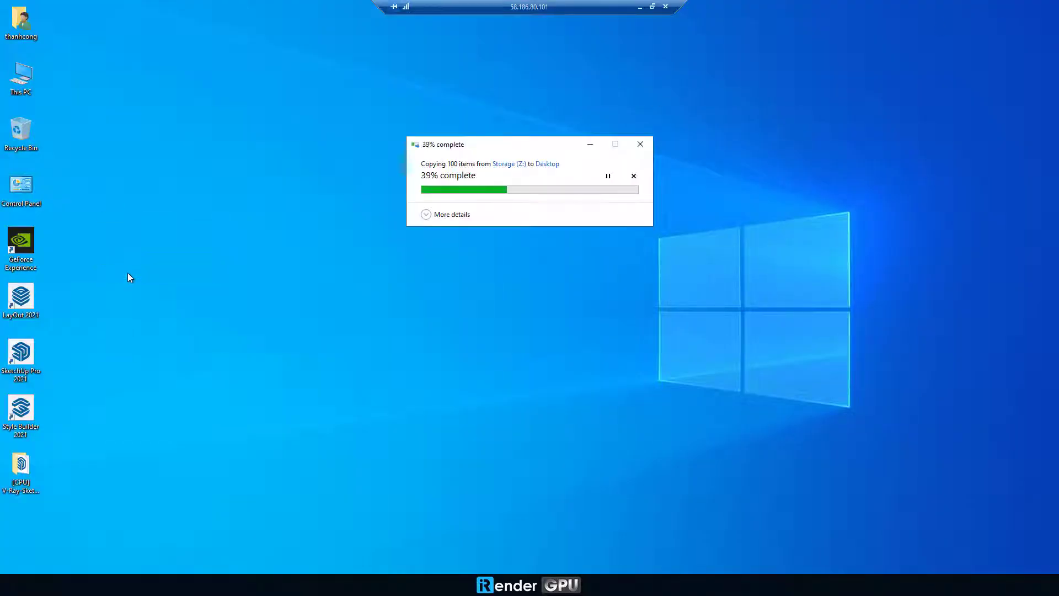
right_click(202, 283)
Check the CPU and six RTX 3090 GPUs in Task Manager's Performance view, then close it.
right_click(466, 580)
left_click(498, 538)
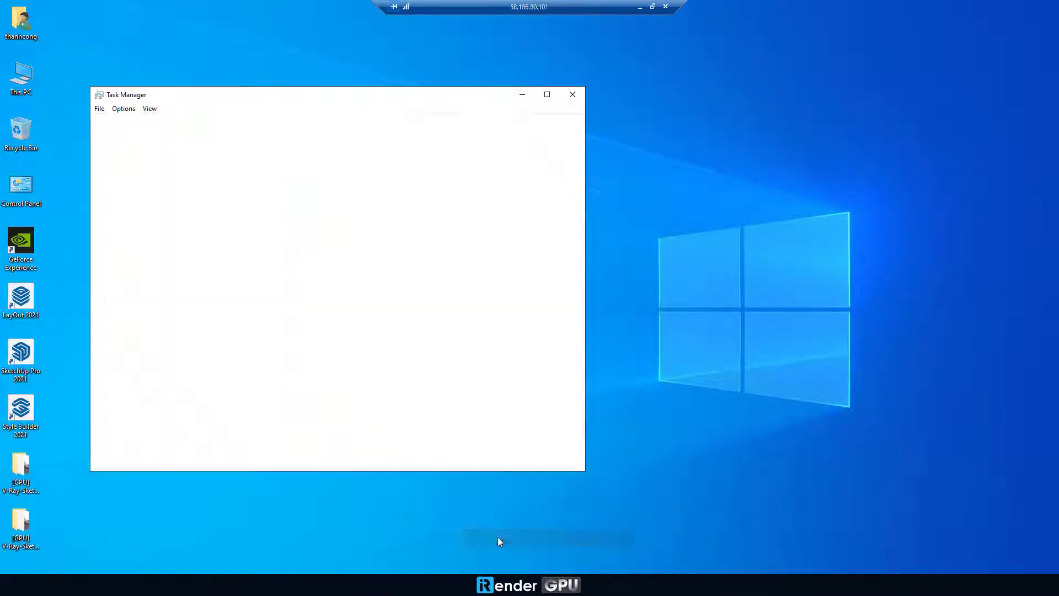
left_click(148, 122)
left_click(191, 152)
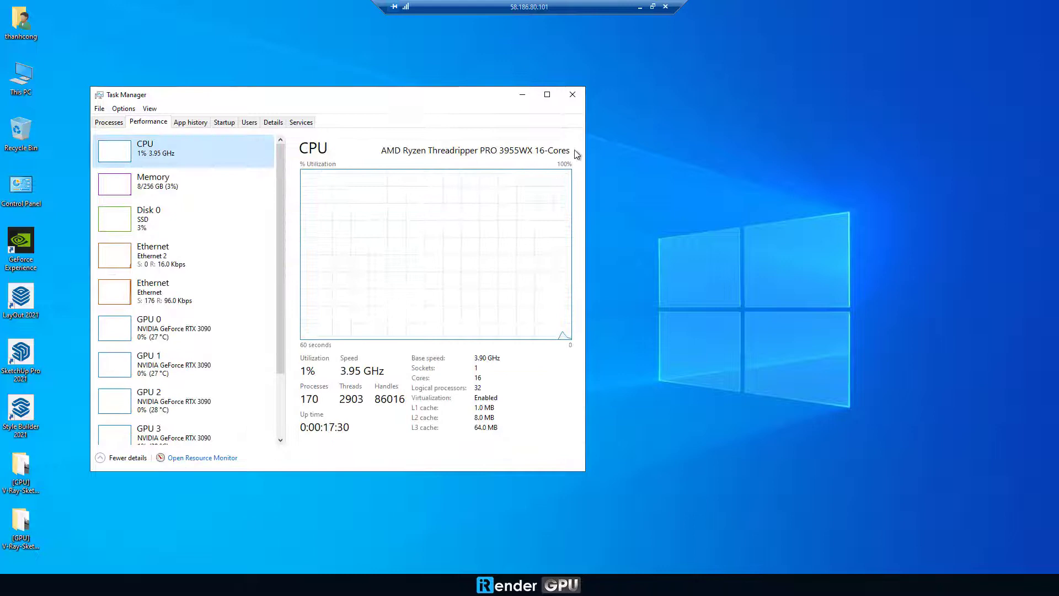
left_click_drag(280, 308, 277, 390)
left_click(166, 244)
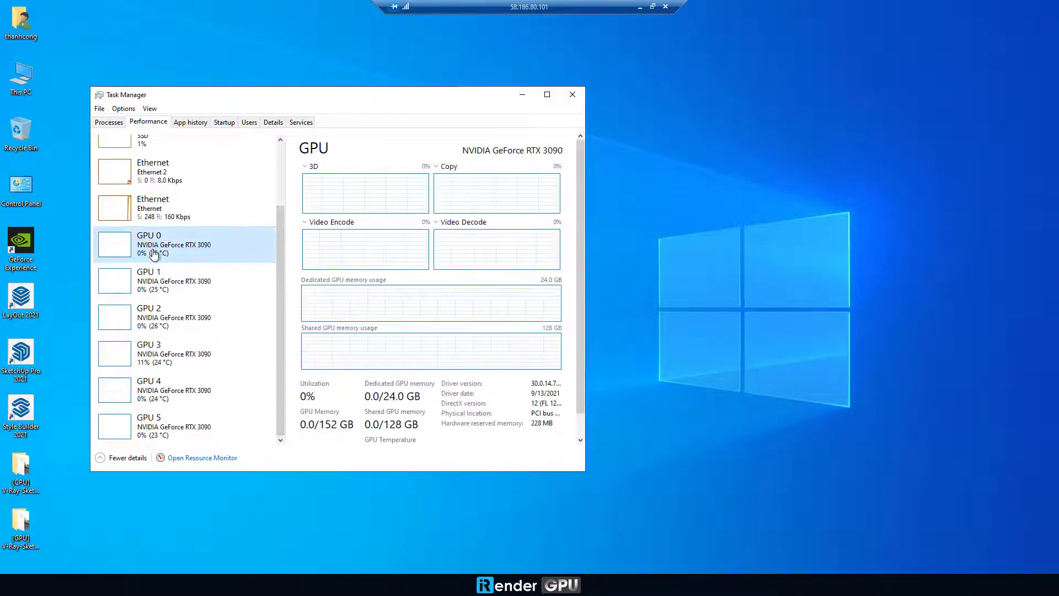
left_click(572, 95)
Open Adapitve_Lights_CPU_2017 from the [CPU] folder in SketchUp Pro 2021.
double_click(20, 468)
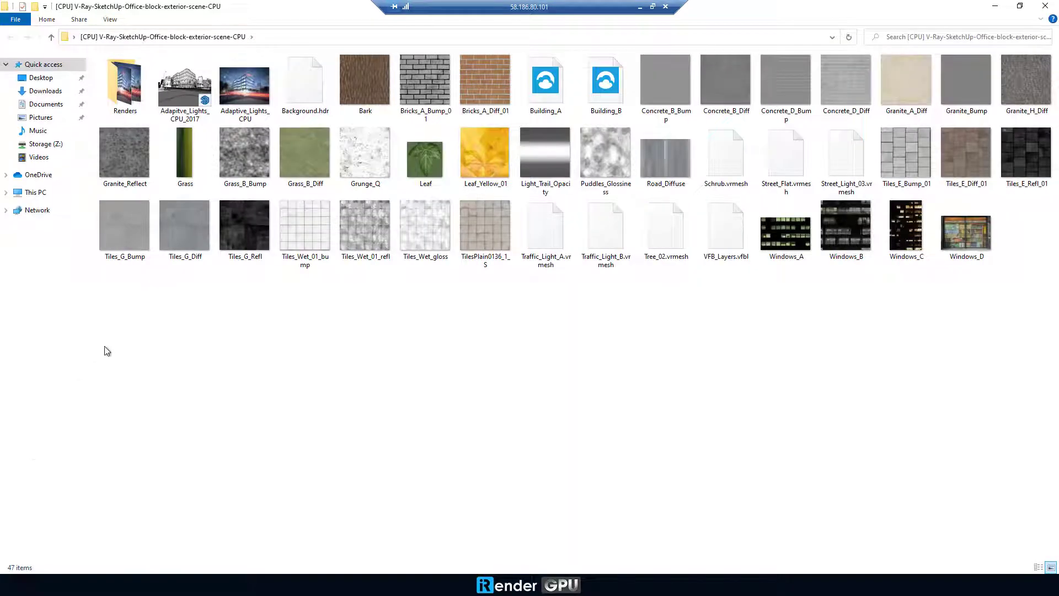
right_click(208, 100)
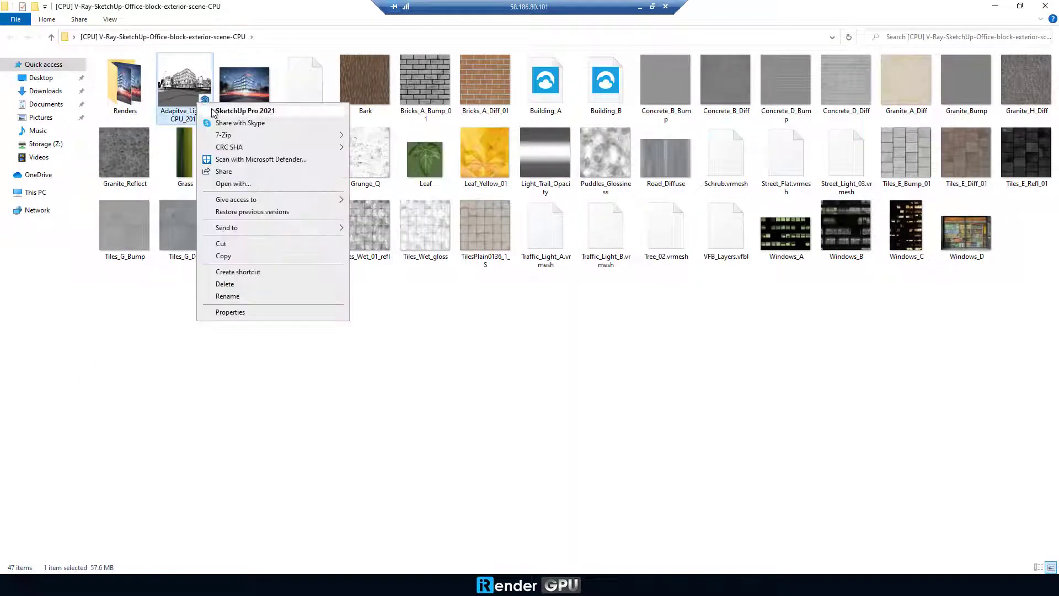
left_click(238, 106)
Review the V-Ray CPU render settings at 1920×1440 output, including Global Illumination and Configuration.
left_click(454, 34)
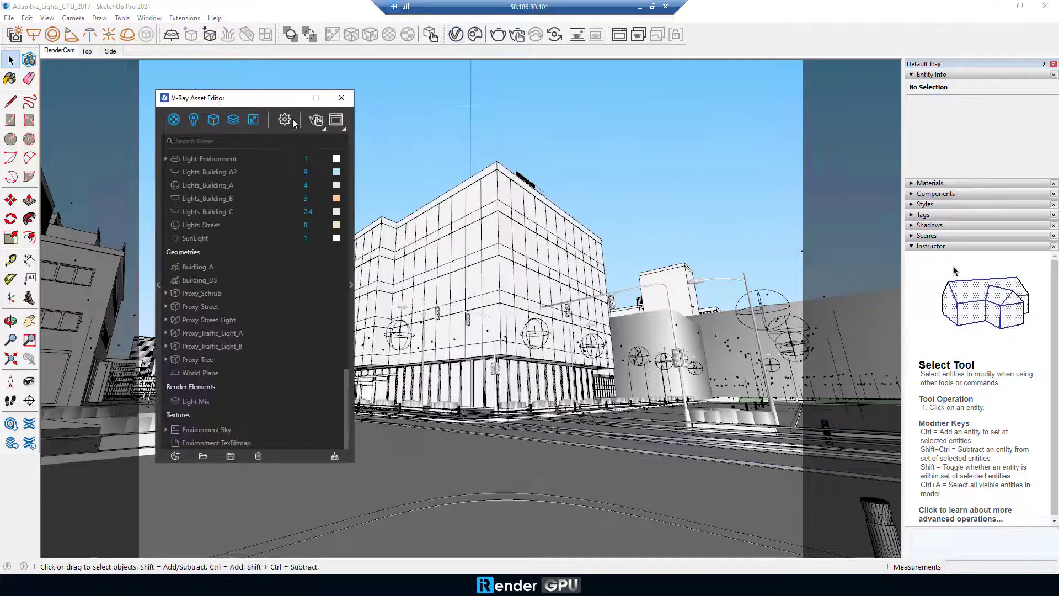
left_click(284, 119)
left_click(259, 254)
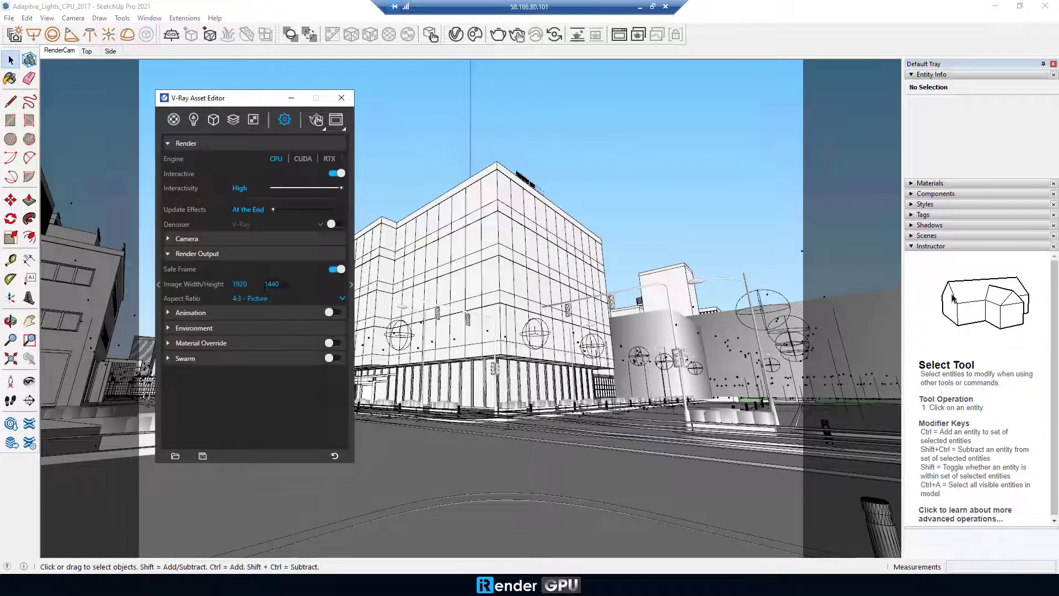
left_click(350, 284)
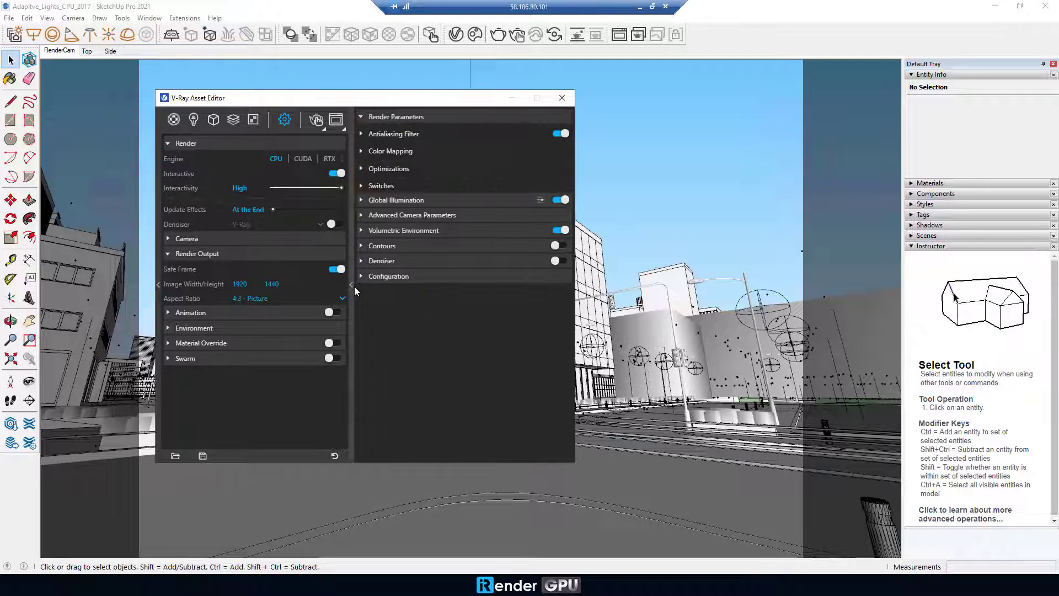
left_click(362, 202)
left_click(362, 338)
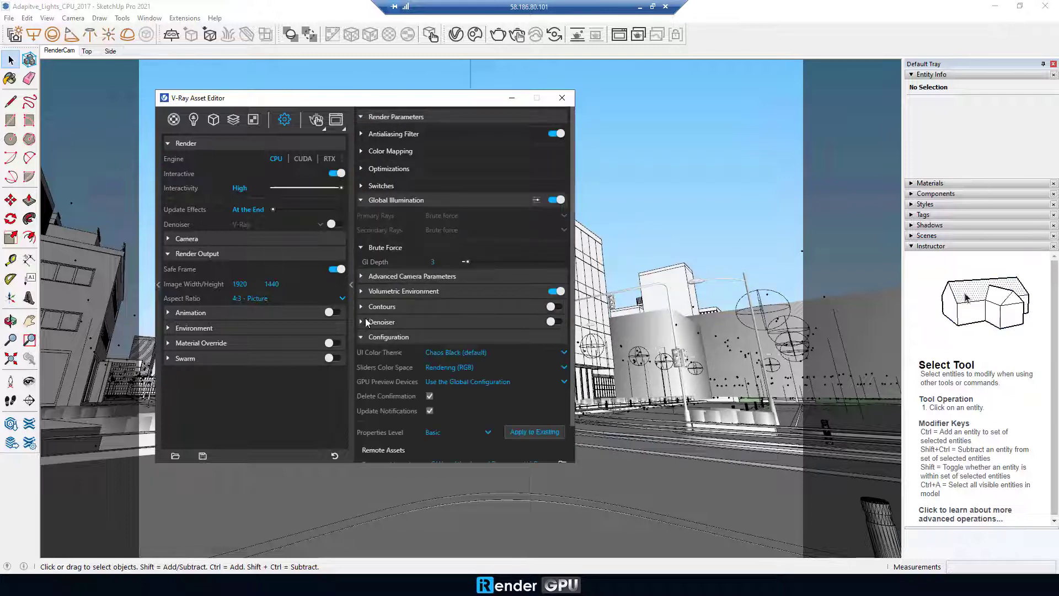
left_click(363, 117)
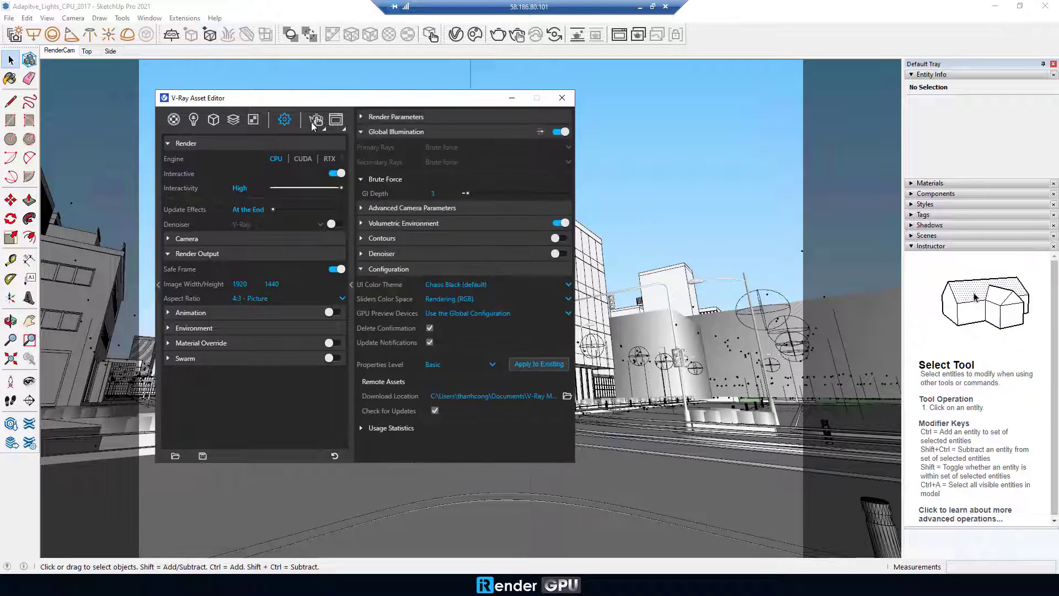
left_click_drag(335, 123, 356, 121)
Render the night office-block scene on CPU in the frame buffer and zoom in to inspect it.
left_click(356, 119)
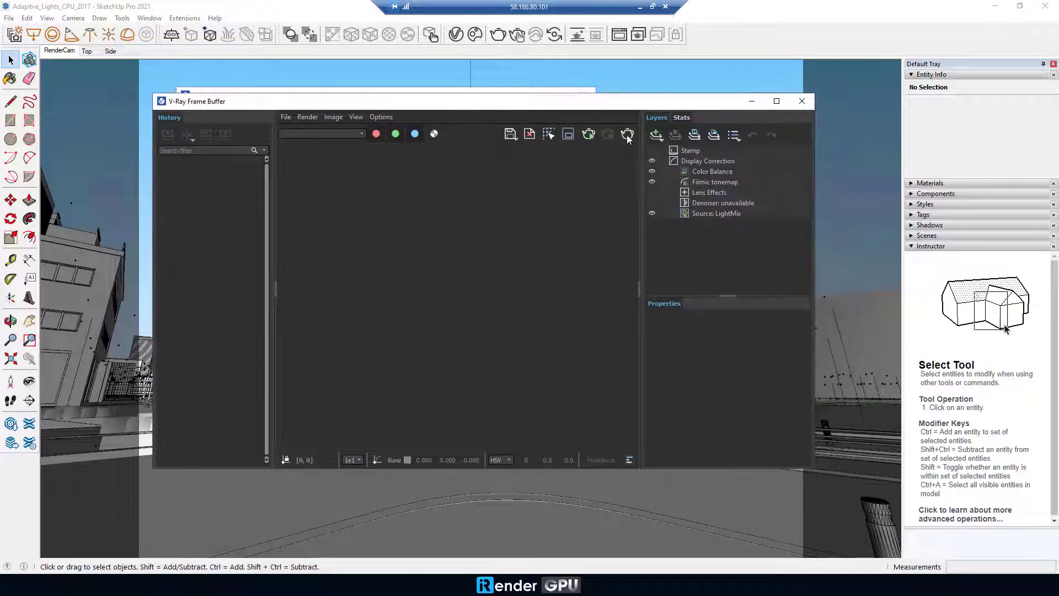
left_click(274, 286)
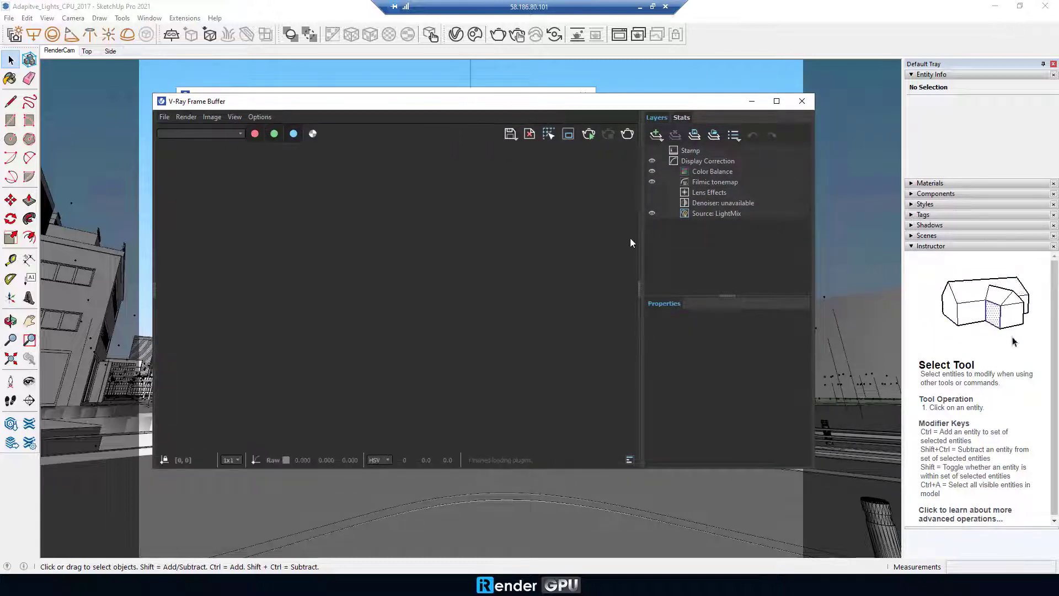
left_click(629, 135)
left_click_drag(571, 80, 541, 78)
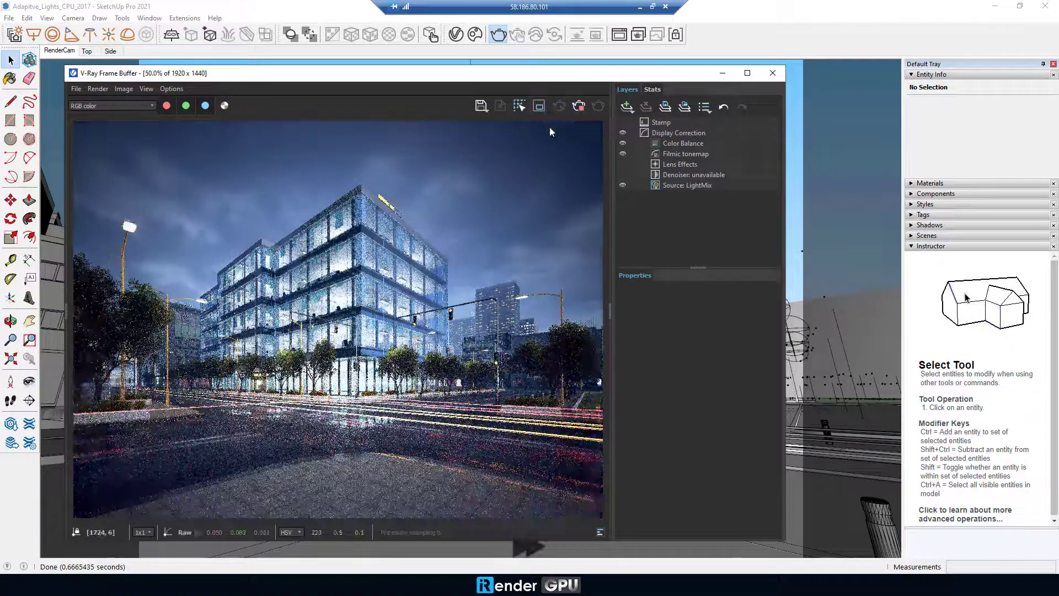
left_click_drag(737, 332, 956, 282)
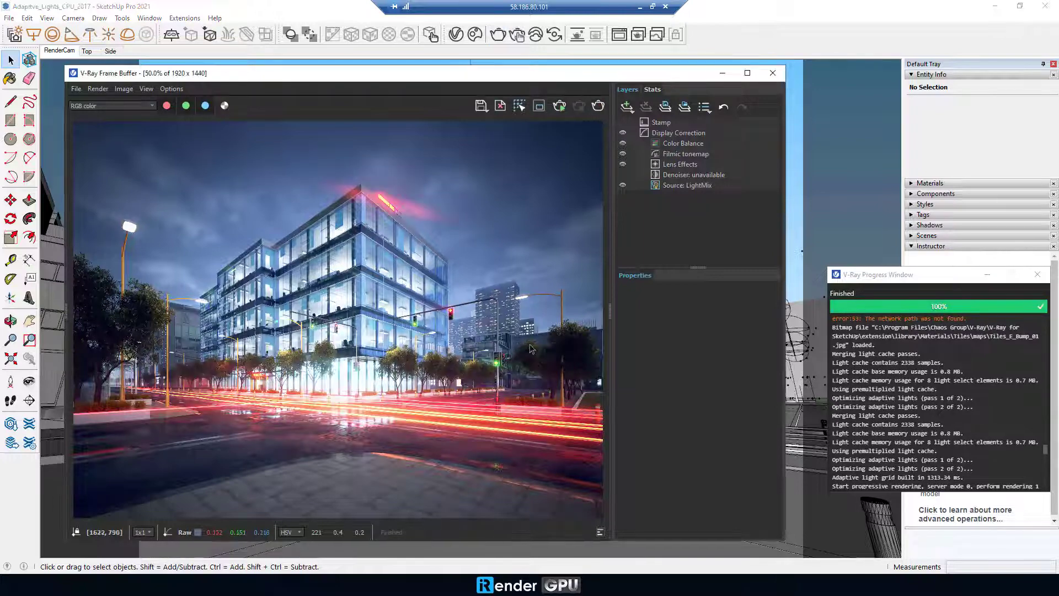
double_click(295, 333)
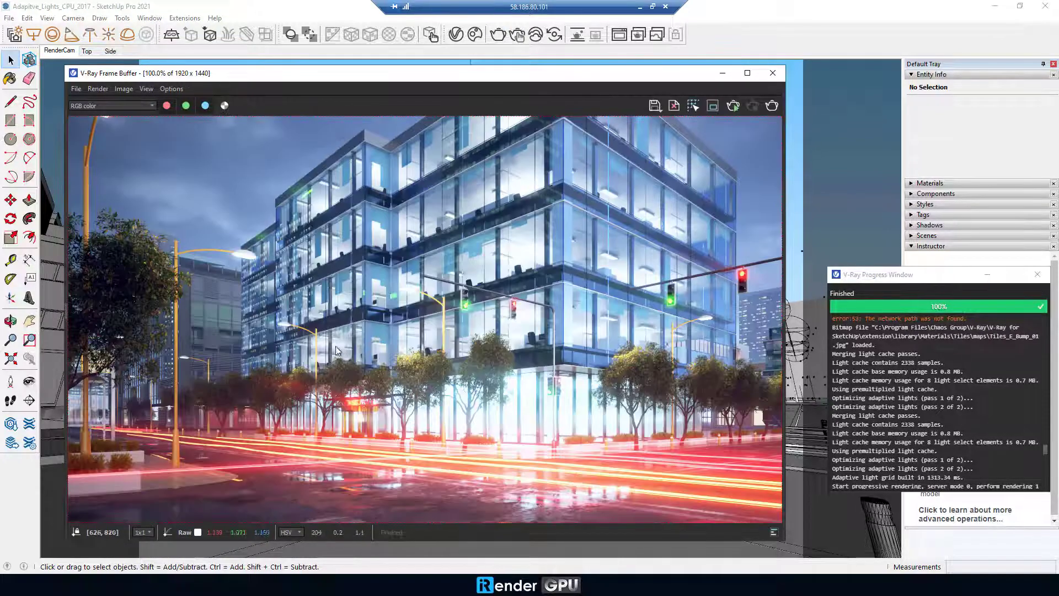
middle_click_drag(332, 370, 410, 312)
scroll(410, 312, "down", 5)
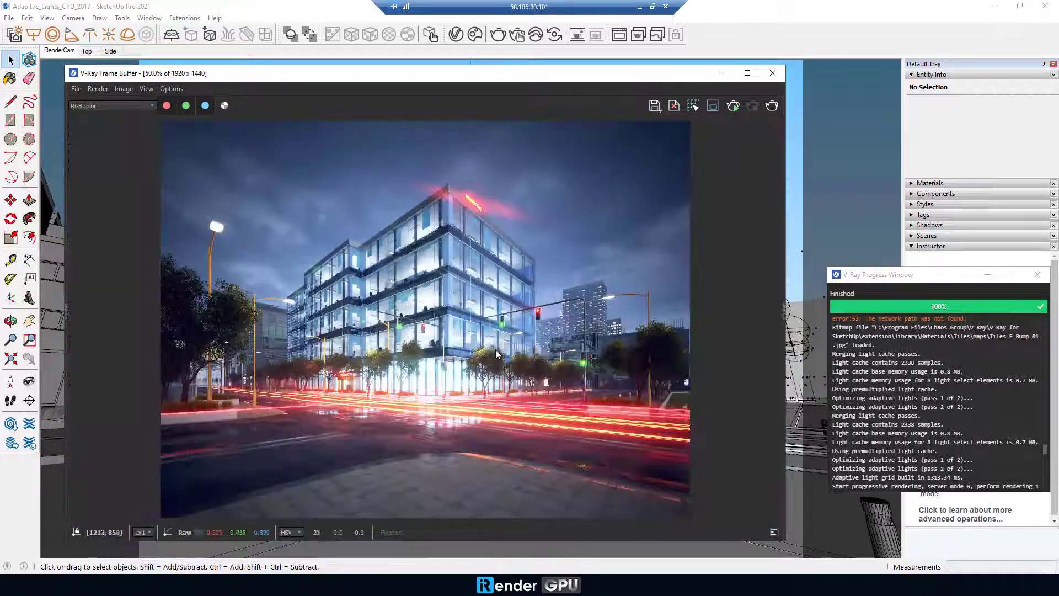
Save the CPU render to the server Desktop as PNG named CPU_office_block_ext.
left_click(655, 105)
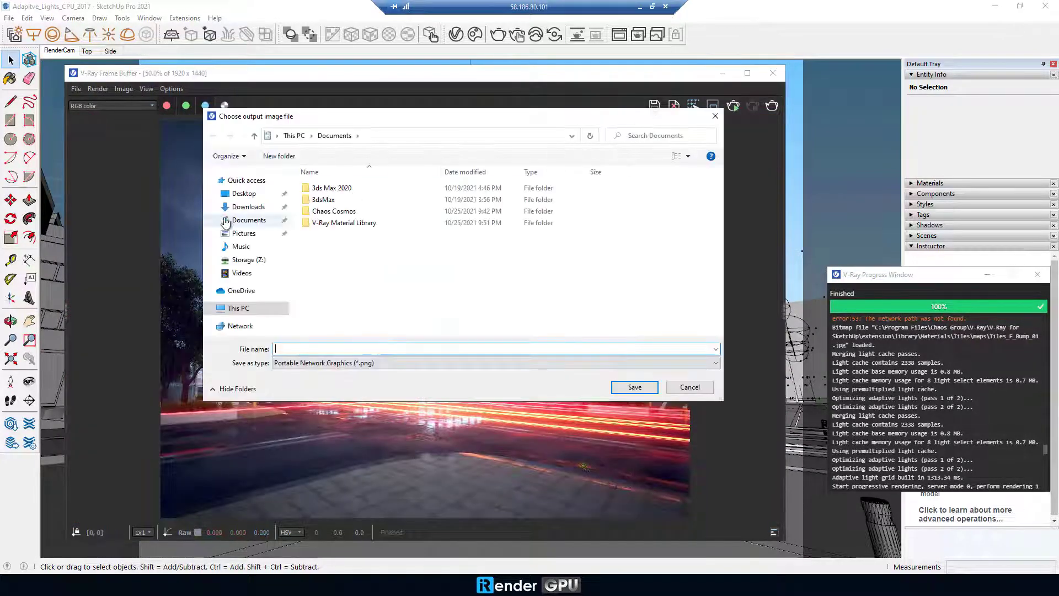
left_click(244, 193)
left_click(325, 349)
type("CPU")
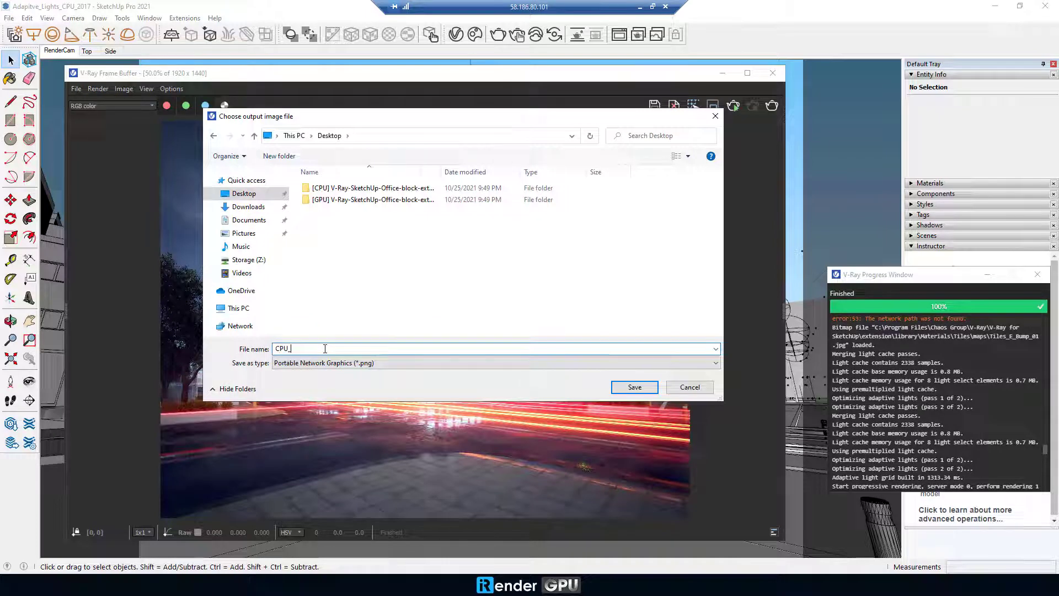
type("_office_block_ext")
key("Left")
key("Left")
key("Left")
type("_")
left_click(622, 390)
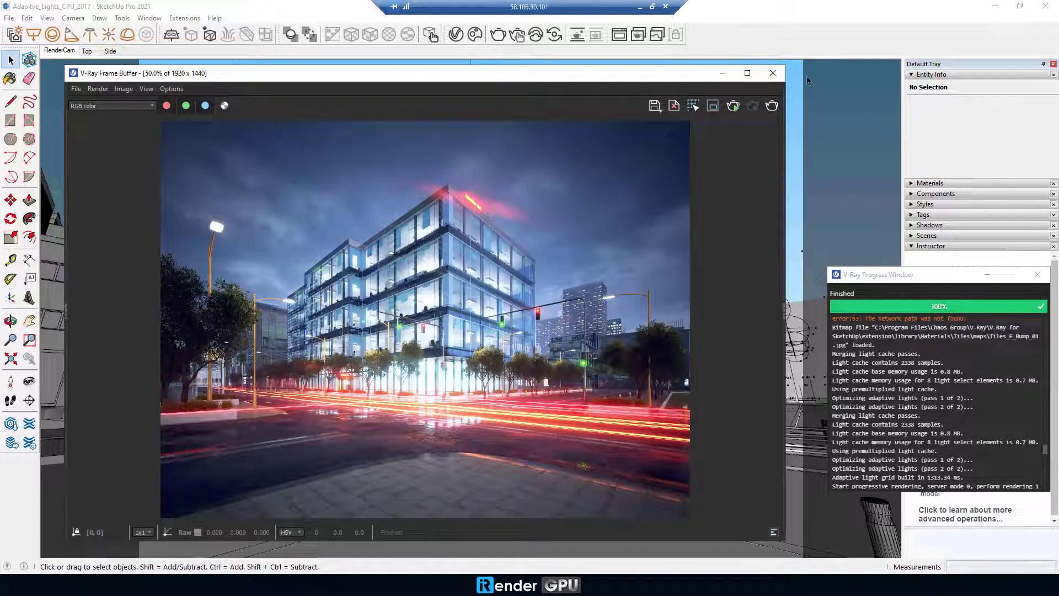
Close the frame buffer, Asset Editor and SketchUp with the CPU model.
left_click(773, 73)
left_click(583, 95)
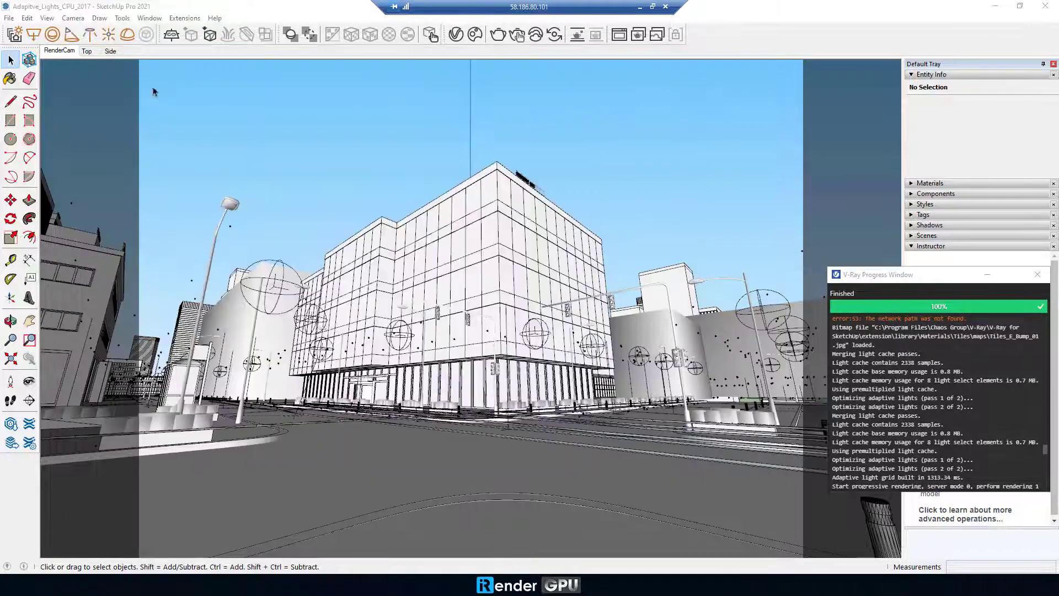
left_click(1044, 7)
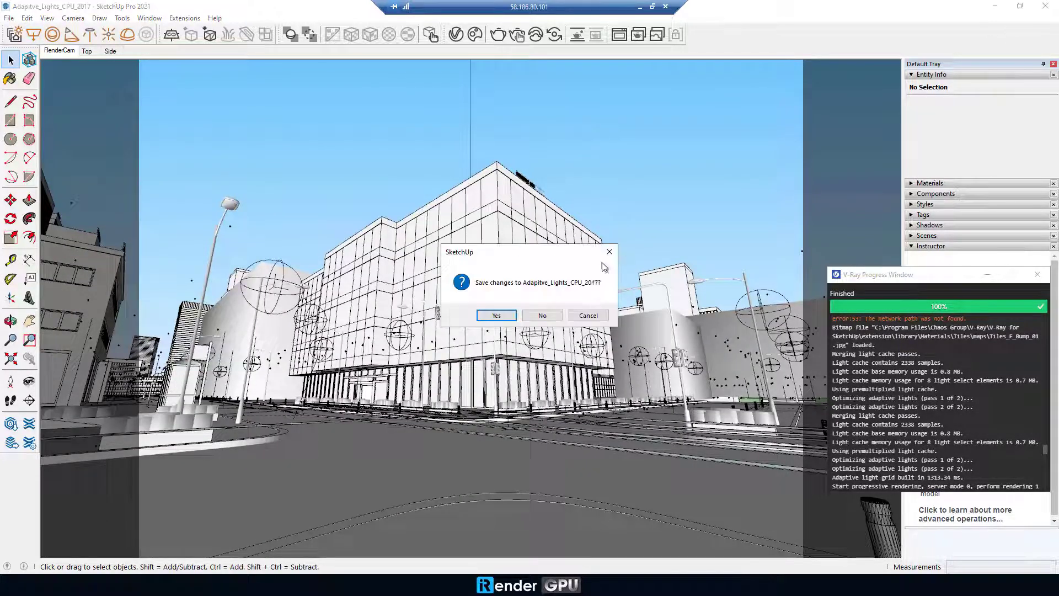
left_click(582, 313)
Open Adapitve_Lights_GPU_2017 from the [GPU] folder in SketchUp Pro 2021.
double_click(19, 522)
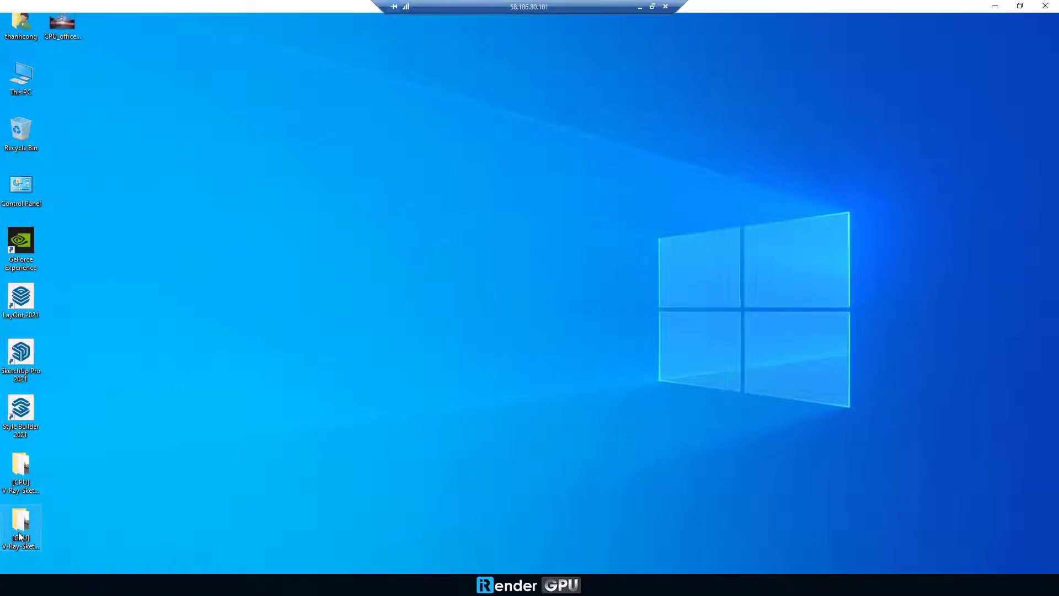
right_click(193, 105)
left_click(202, 108)
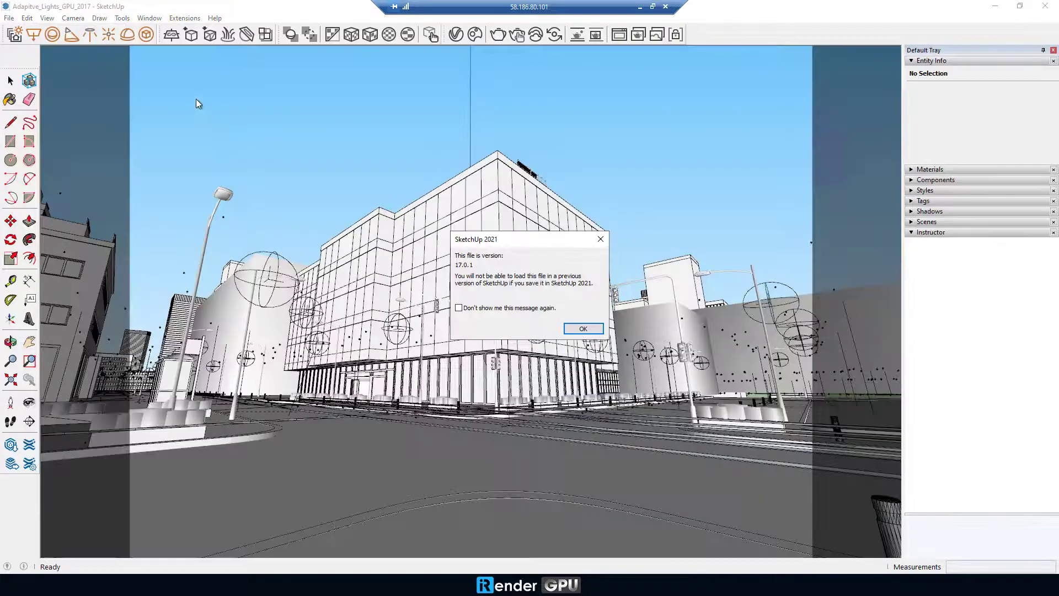
Dismiss the version warning and check the RTX 3090 render devices in V-Ray's settings.
left_click(565, 331)
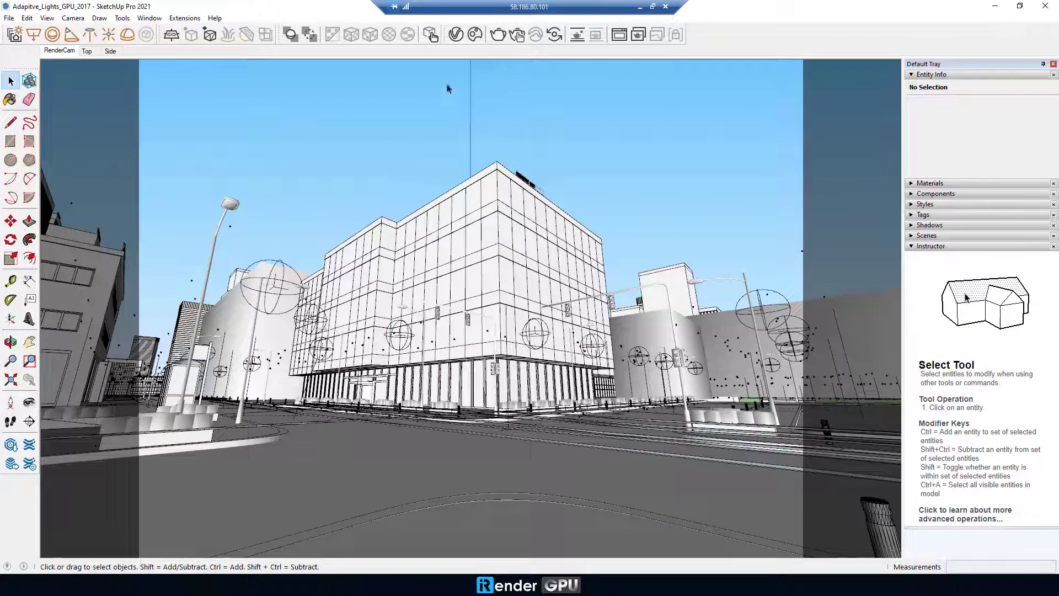
left_click(456, 39)
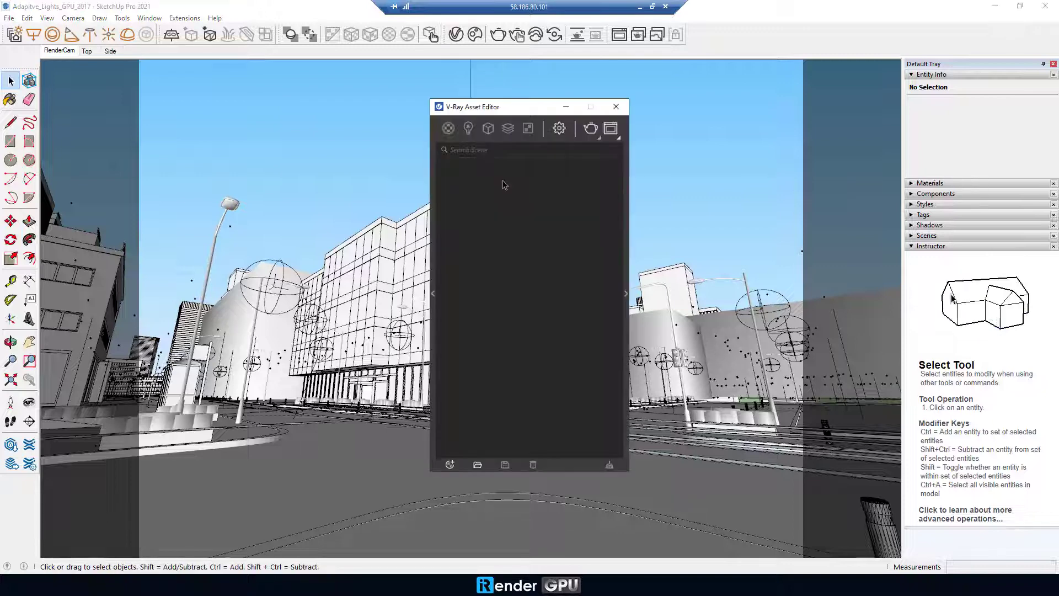
left_click_drag(510, 105, 246, 80)
left_click(497, 128)
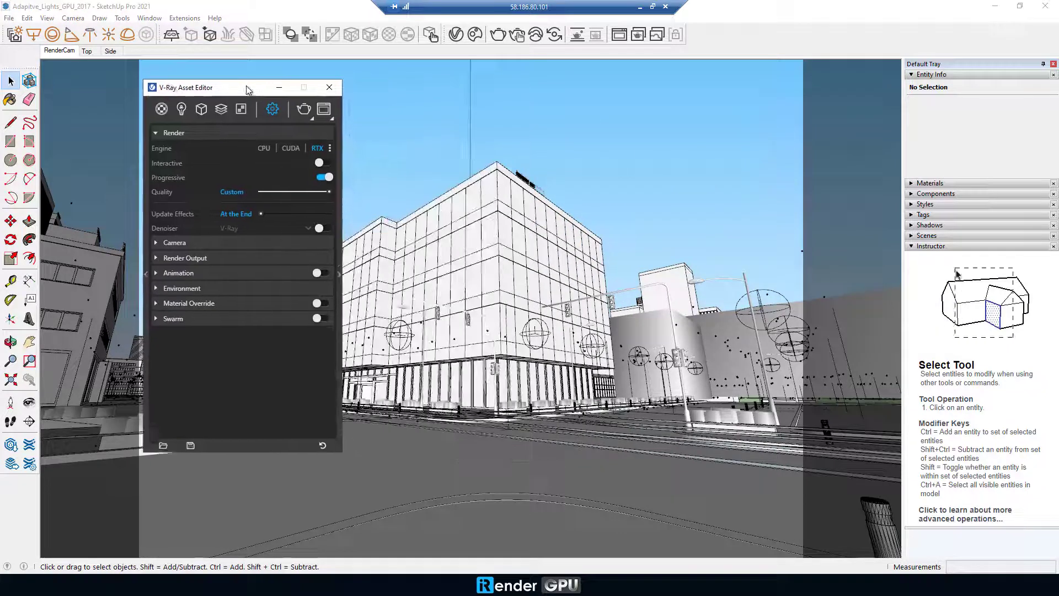
left_click(330, 136)
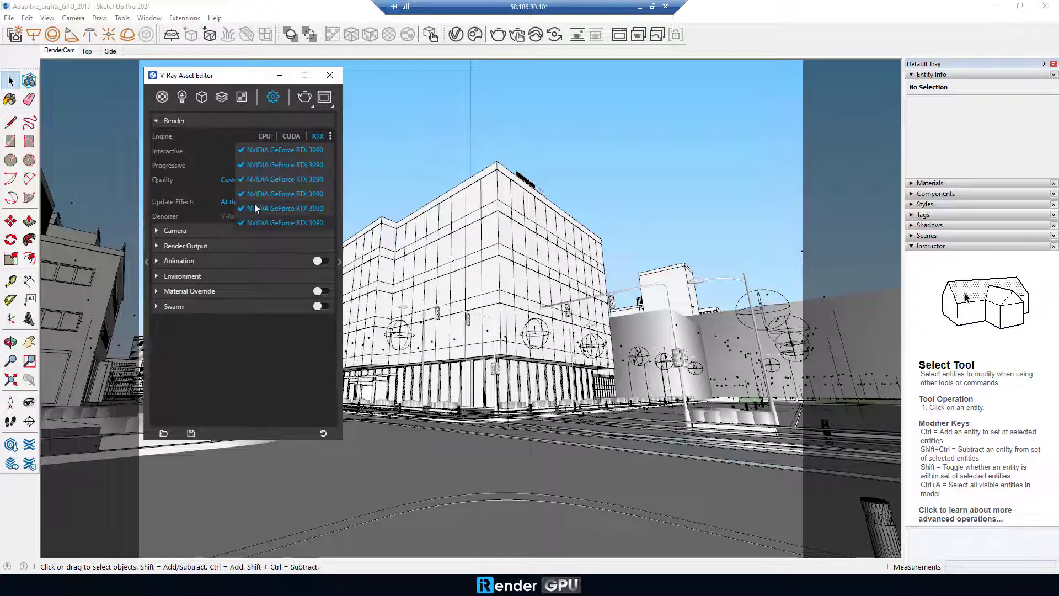
left_click(174, 150)
Review output, GPU Memory Management, Global Illumination, Volumetric Environment and Advanced Camera settings.
left_click(158, 244)
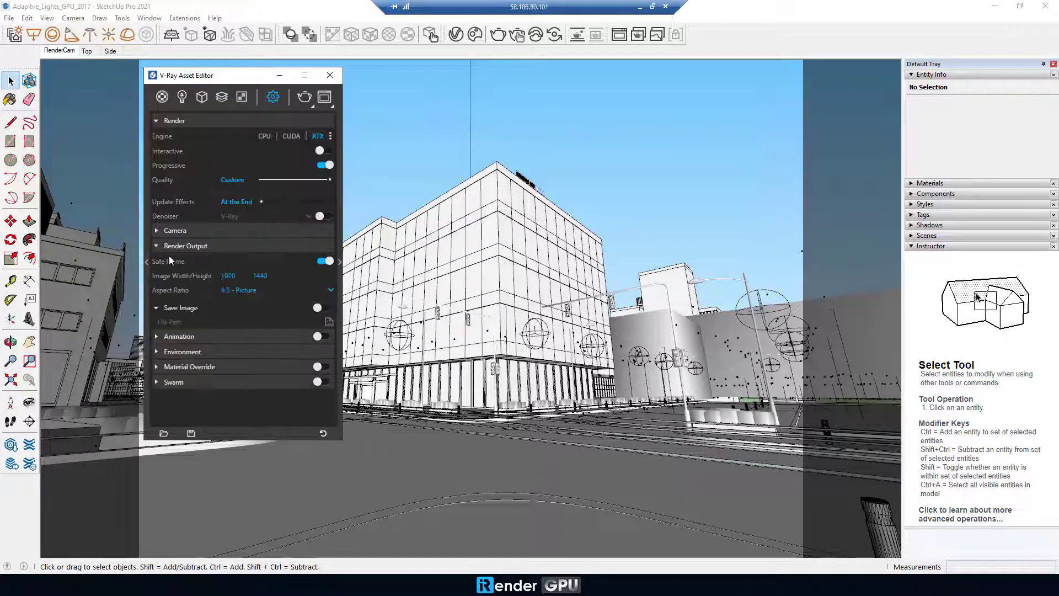
left_click(340, 261)
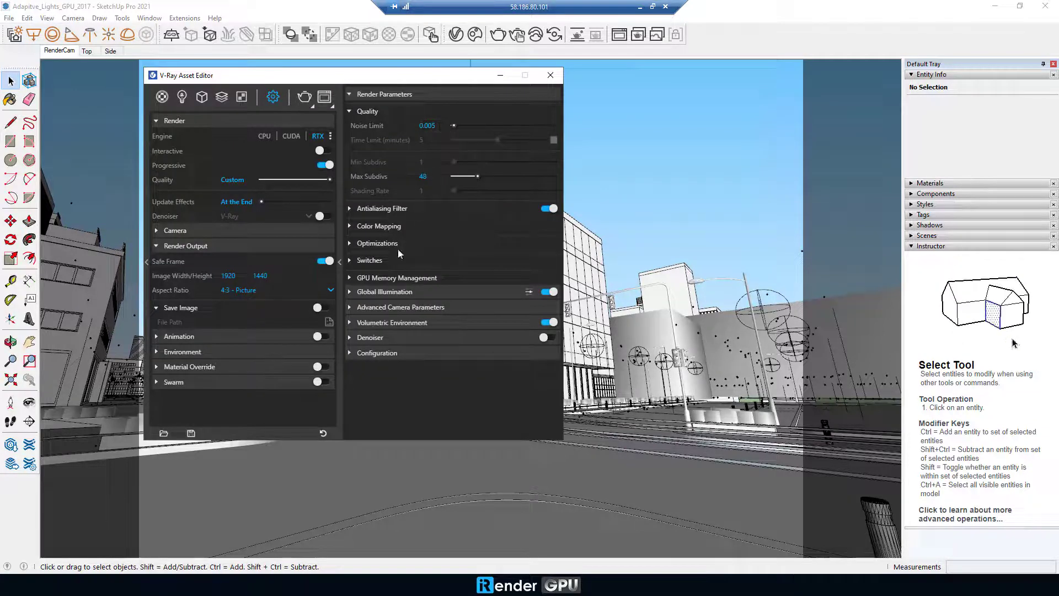
left_click(398, 277)
left_click(408, 332)
scroll(518, 365, "down", 2)
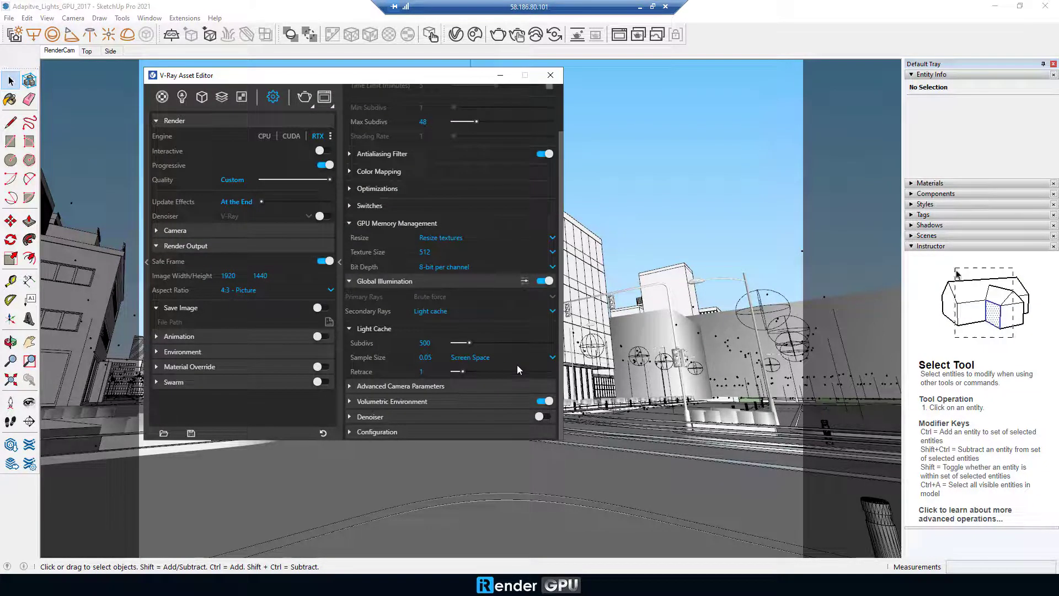
left_click(377, 401)
scroll(426, 393, "down", 5)
left_click(414, 253)
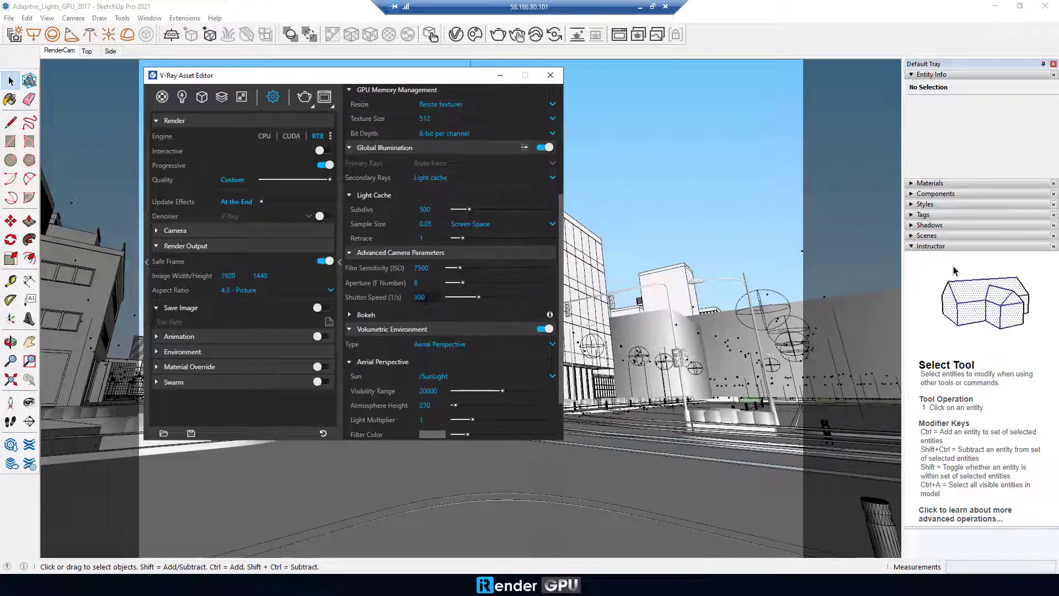
scroll(397, 386, "down", 3)
Check Configuration and Optimizations (Adaptive Lights 8, Max Trace Depth 5, Max Ray Intensity 20), then render on GPU.
left_click(383, 434)
scroll(399, 427, "down", 5)
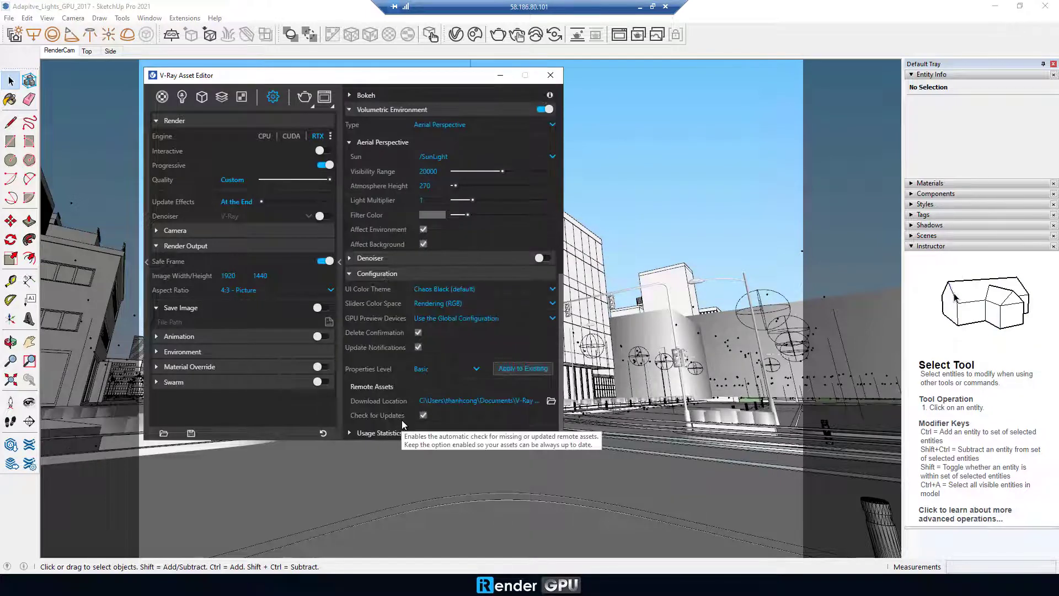
scroll(402, 365, "up", 12)
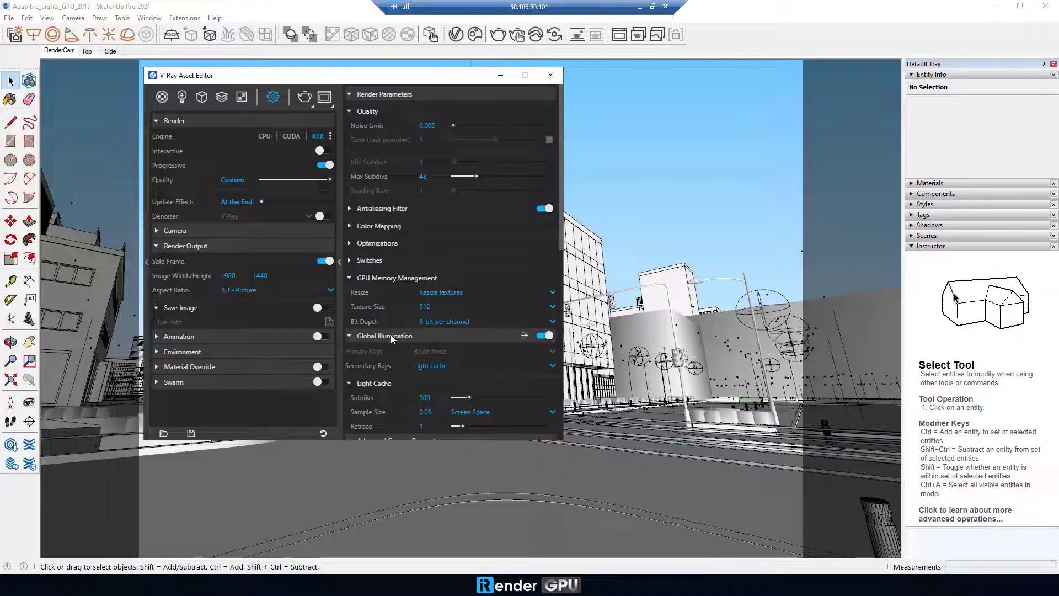
left_click(377, 243)
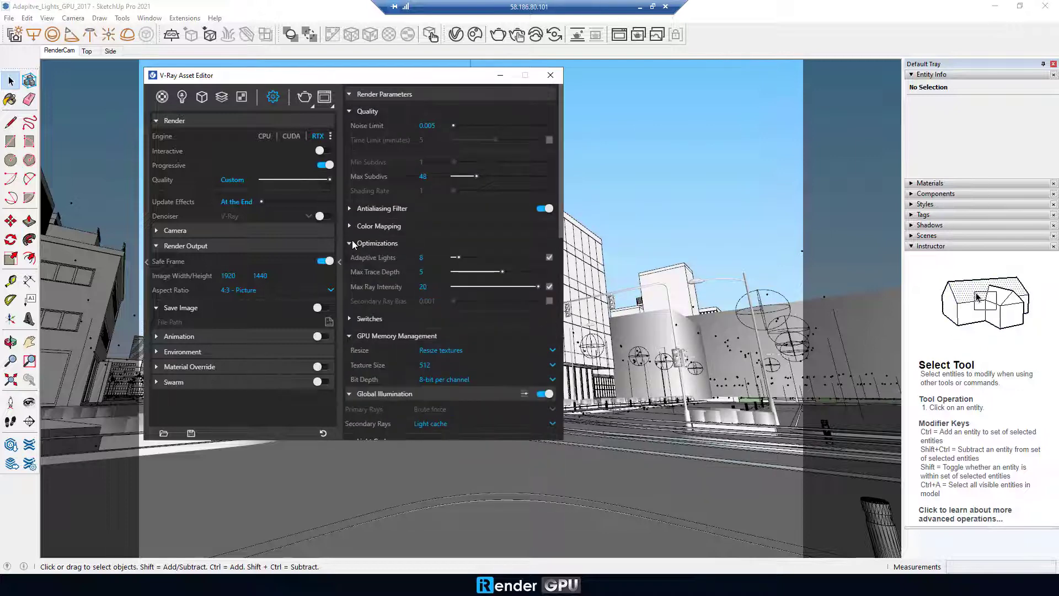
left_click(304, 98)
Move the V-Ray Frame Buffer aside and let the GPU night render finish to 100%.
mouse_move(425, 77)
left_mouse_down()
mouse_move(488, 75)
mouse_move(408, 85)
left_mouse_up()
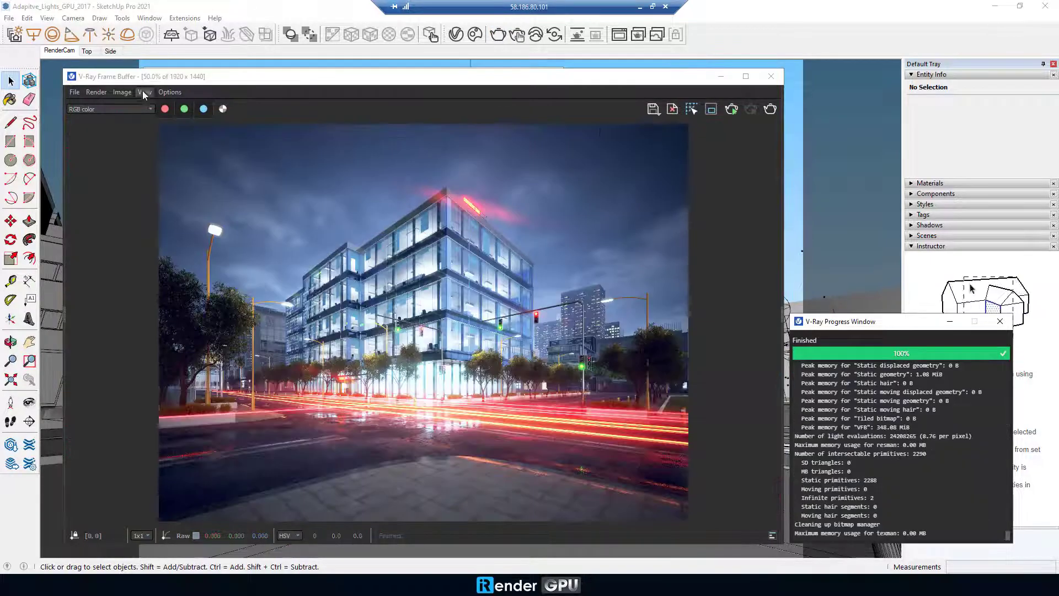
View the finished render at 100% size and pan across it to inspect the detail.
double_click(524, 322)
middle_click_drag(421, 293, 472, 438)
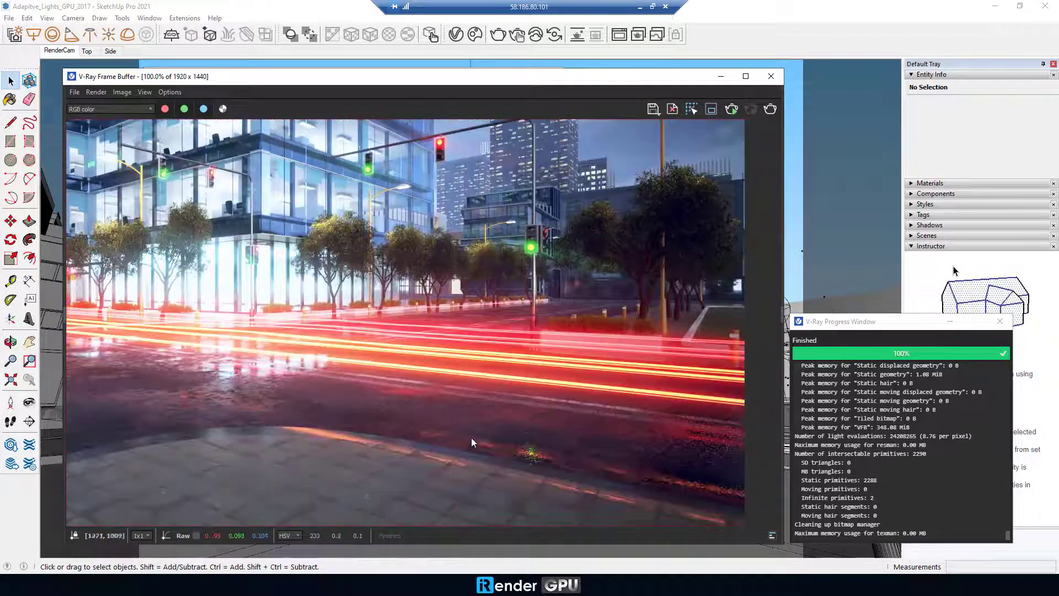
scroll(322, 234, "up", 4)
scroll(323, 239, "down", 6)
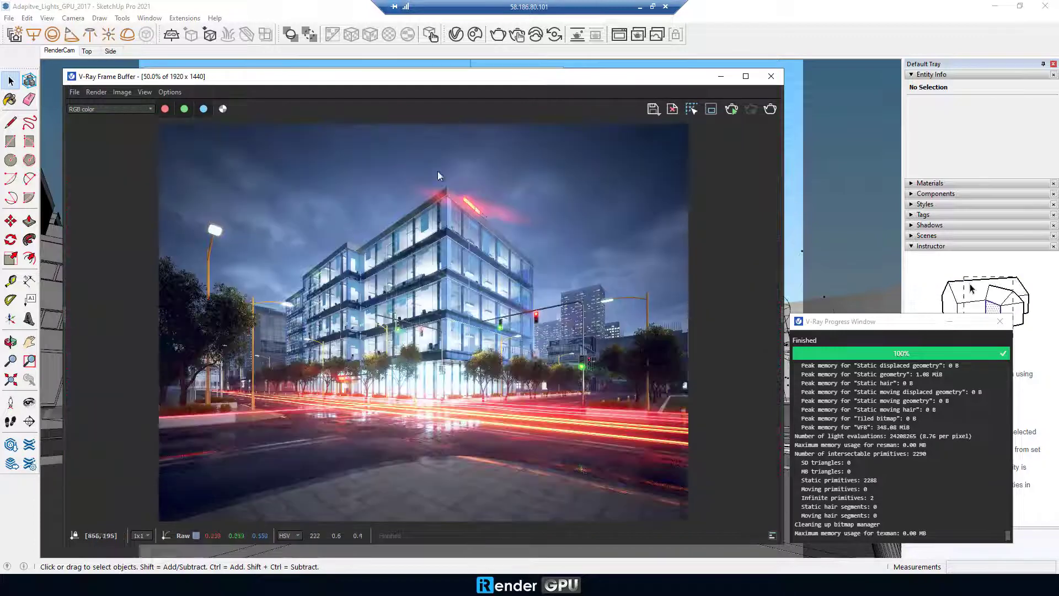
Save the render as PNG 'GPU_office_block_ext' on the Desktop and close the frame buffer.
left_click(653, 110)
left_click(244, 194)
left_click(335, 347)
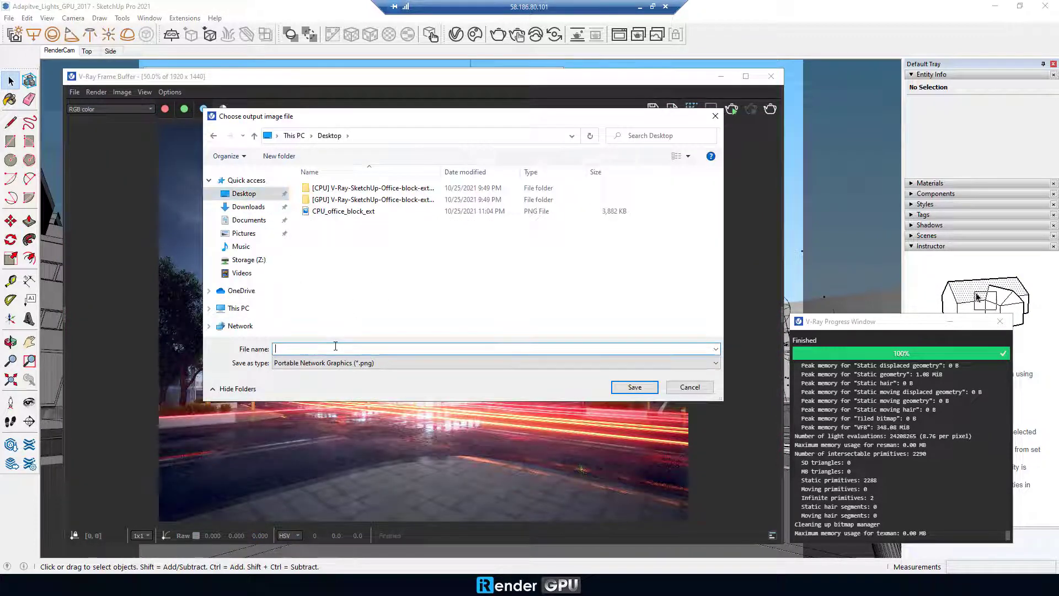
type("GPU_office_block_ext")
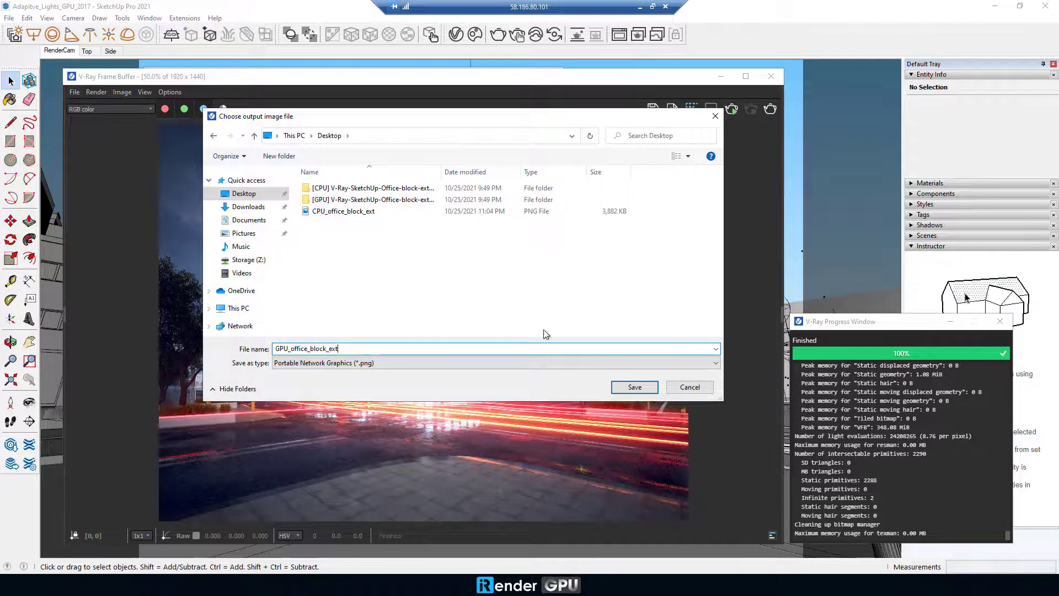
left_click(634, 386)
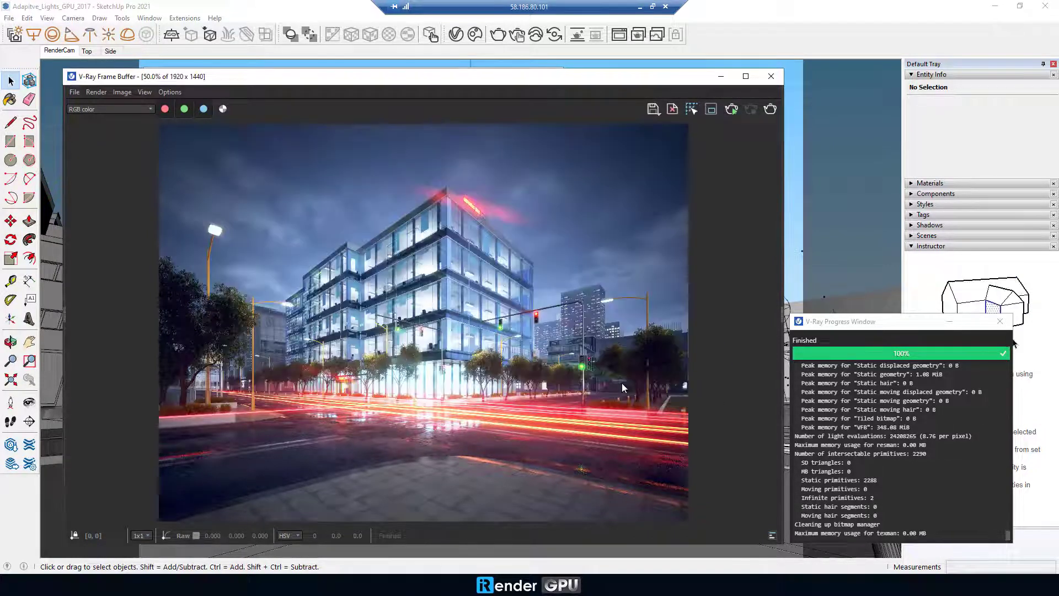
left_click(771, 77)
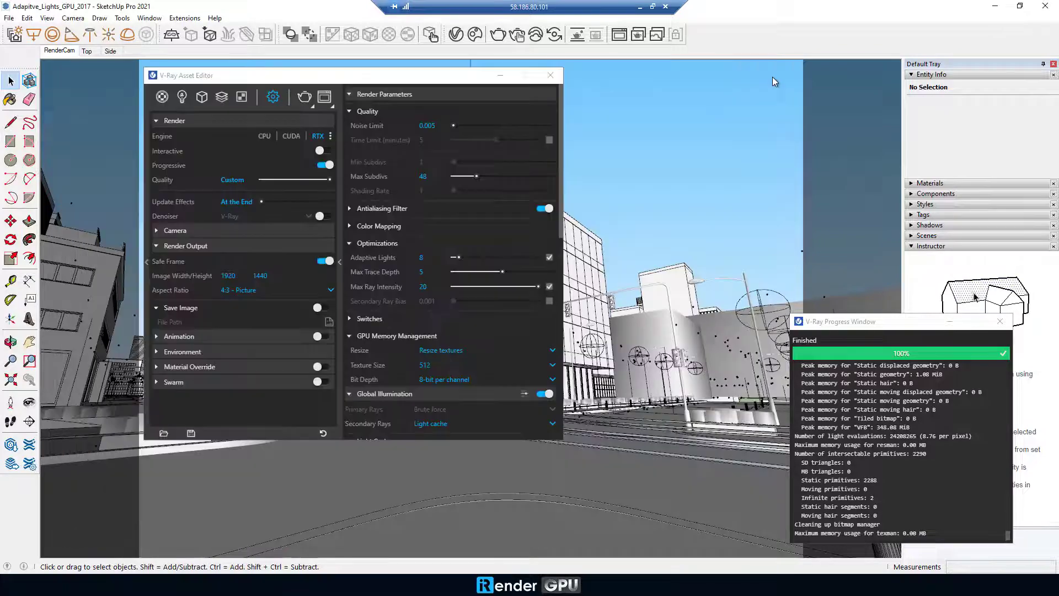
Close the V-Ray Asset Editor, the Progress Window and SketchUp.
left_click(550, 75)
left_click(1000, 321)
left_click(1045, 6)
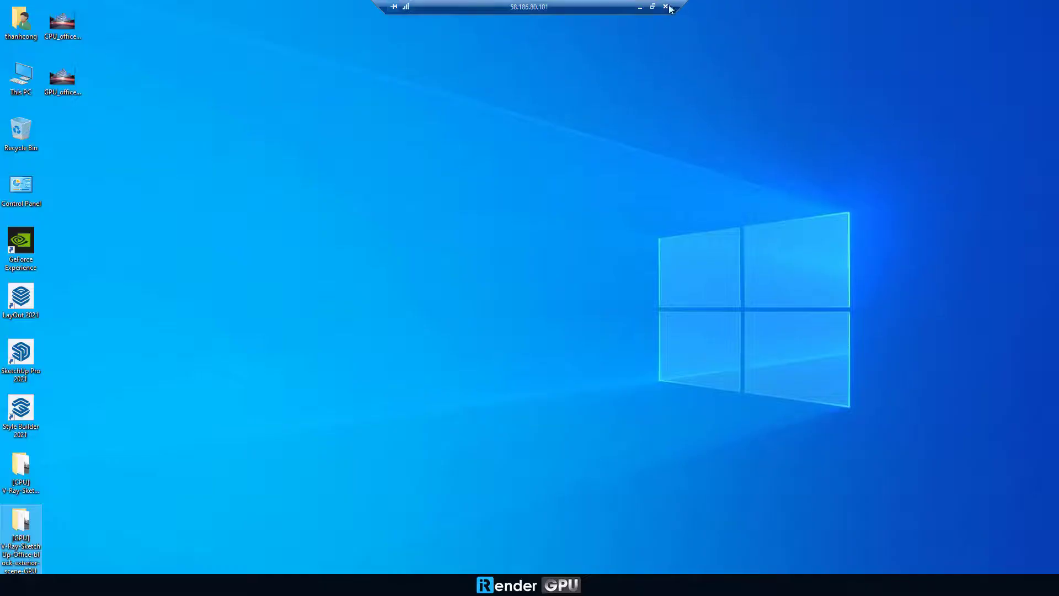
Copy both render images from the server desktop into the Storage (Z:) drive.
left_click_drag(130, 139, 44, 11)
right_click(73, 69)
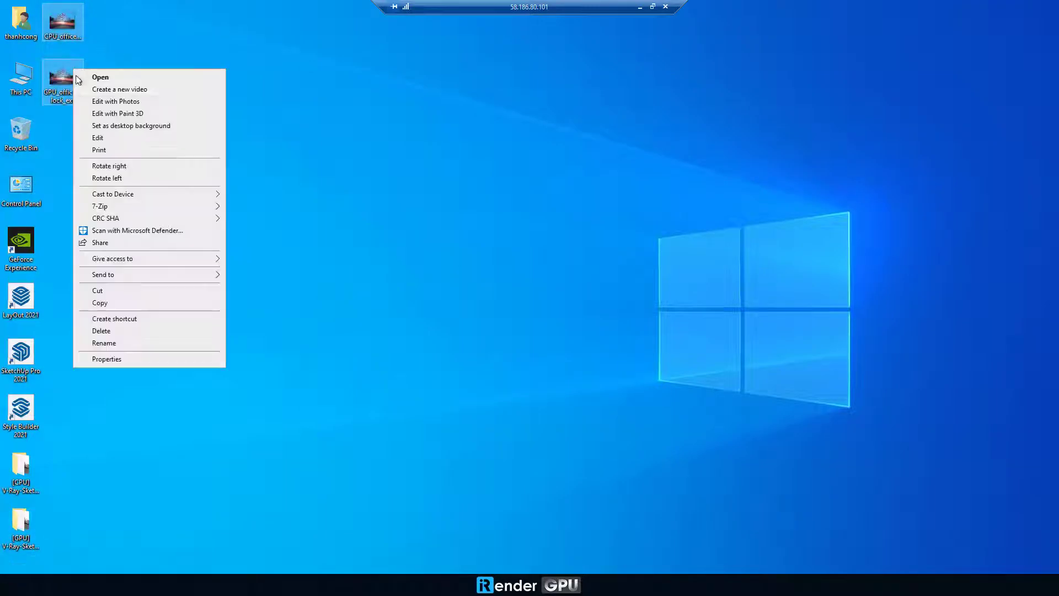
left_click(100, 302)
double_click(21, 77)
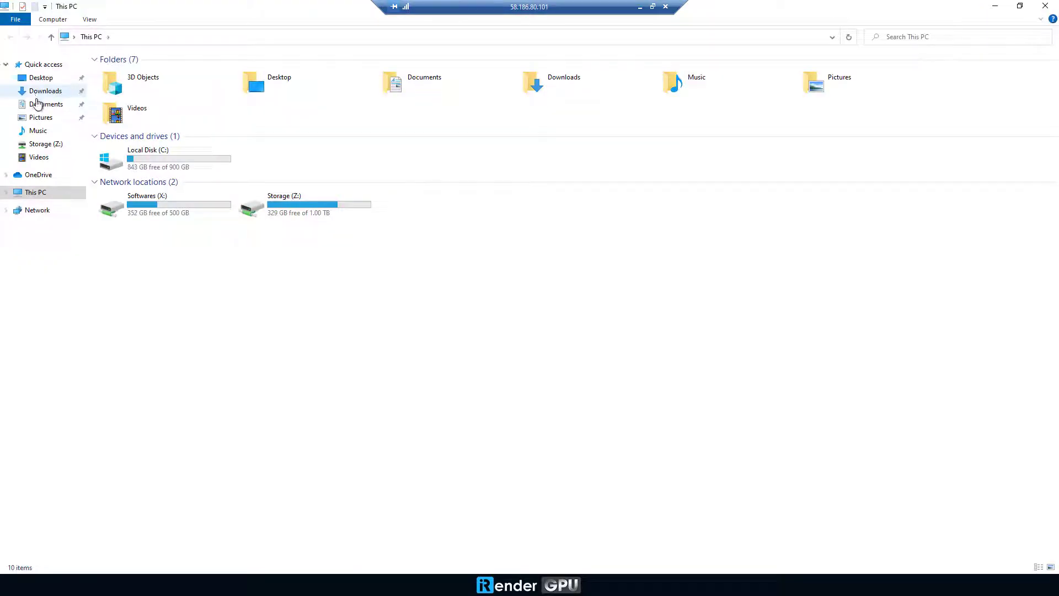
double_click(278, 210)
right_click(251, 175)
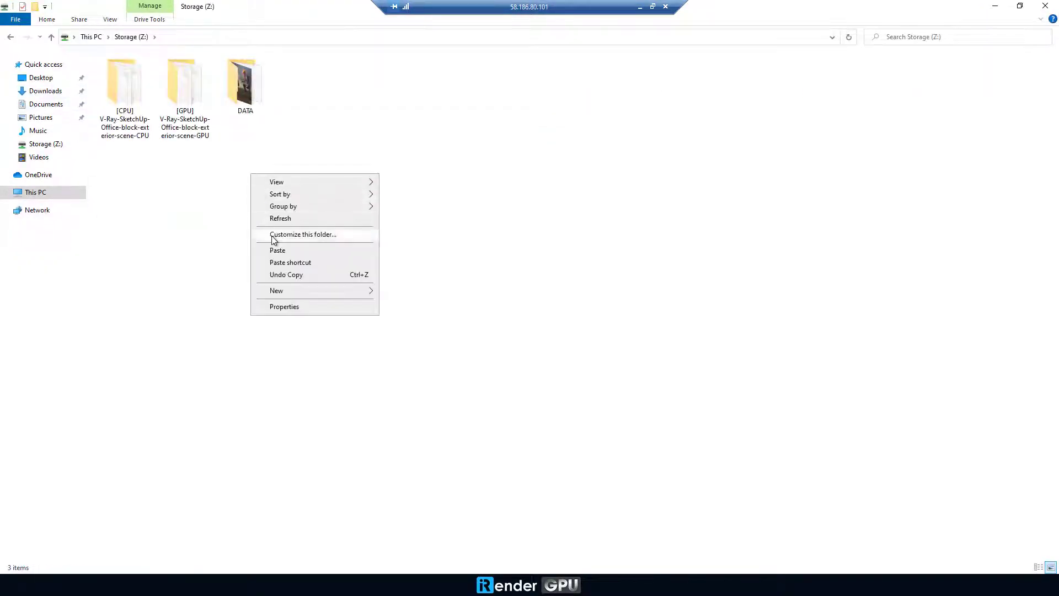
left_click(277, 246)
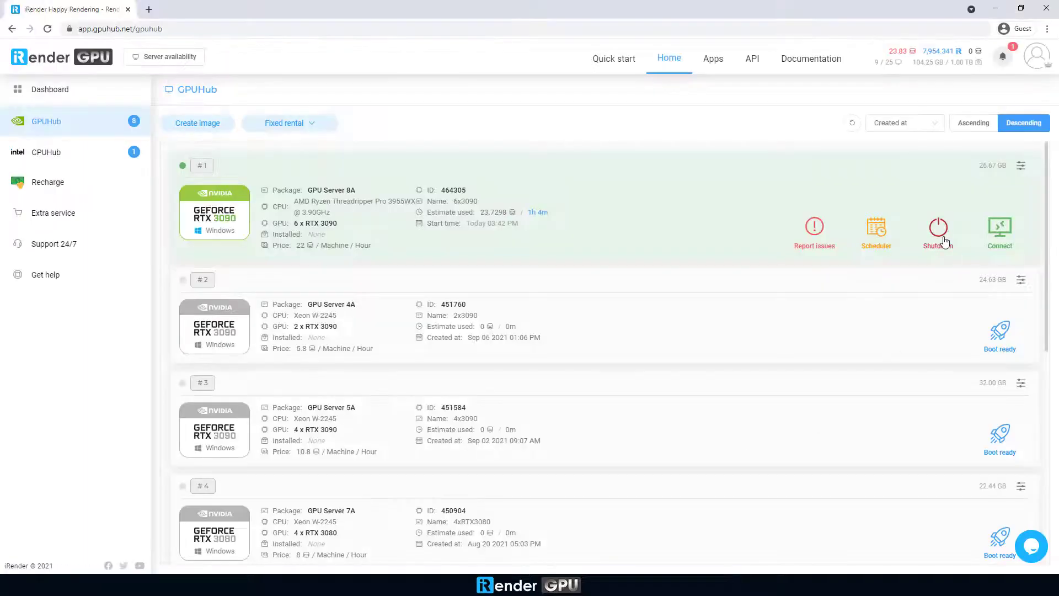
Shut down the 6x3090 GPU server and submit a five-star rating.
left_click(945, 240)
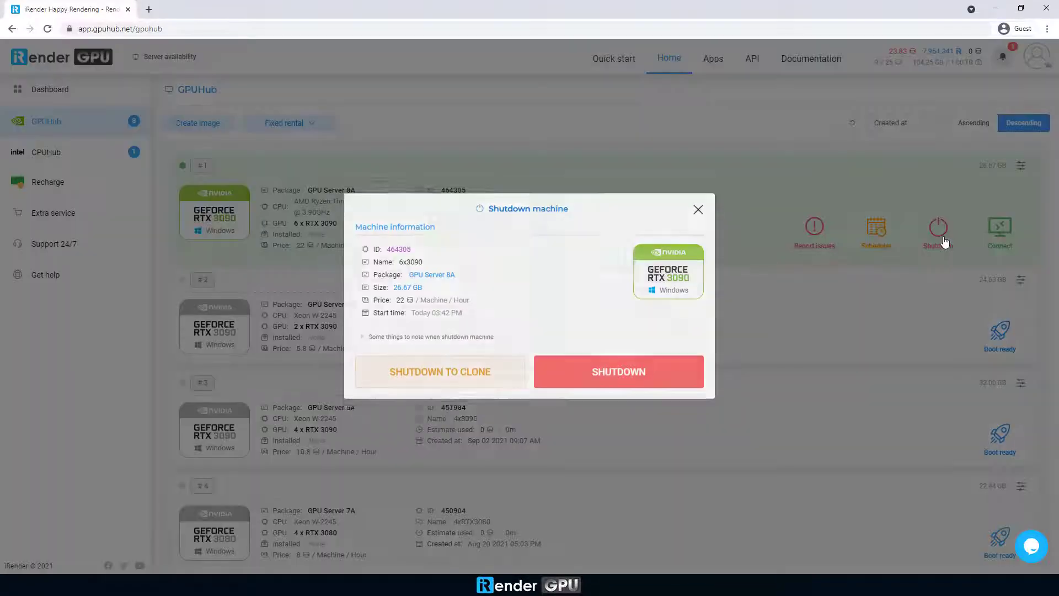
left_click(649, 382)
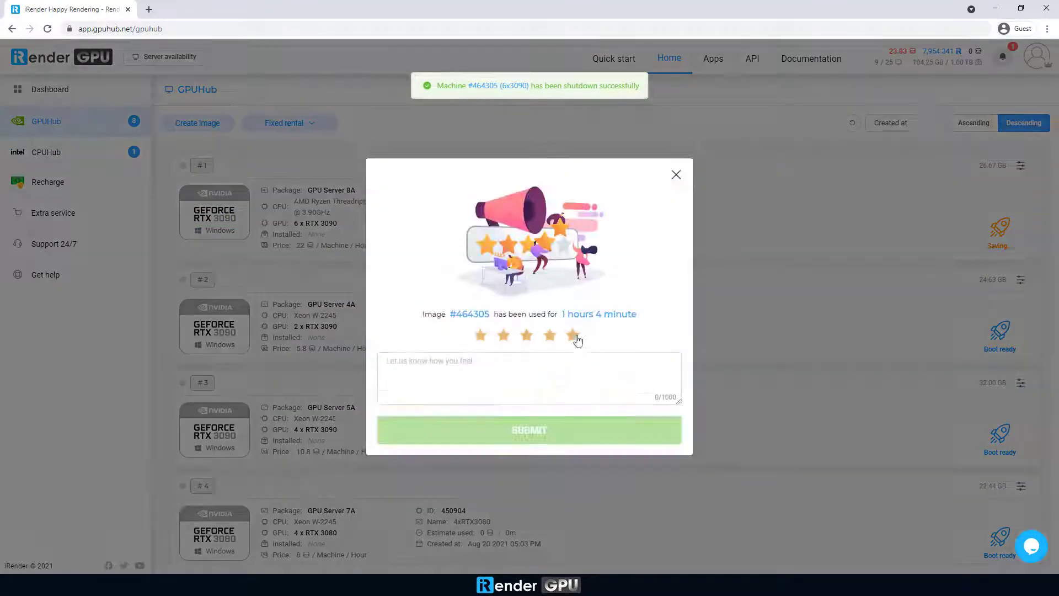
left_click(572, 337)
left_click(610, 440)
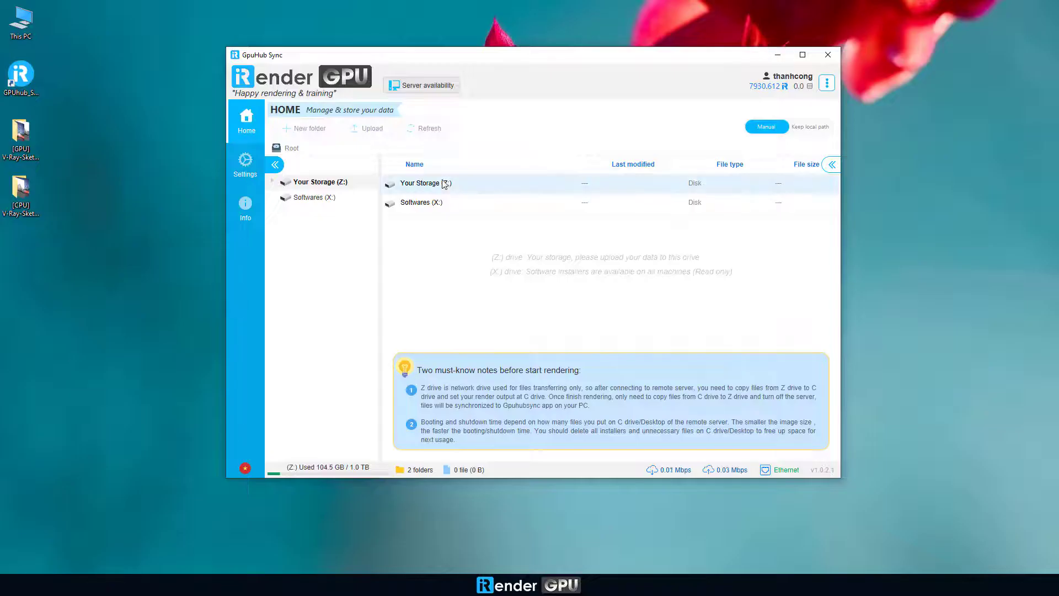
Download CPU_office_block_ext.jpg and GPU_office_block_ext.jpg from Your Storage (Z:) to the local Desktop.
double_click(436, 181)
left_click(441, 241)
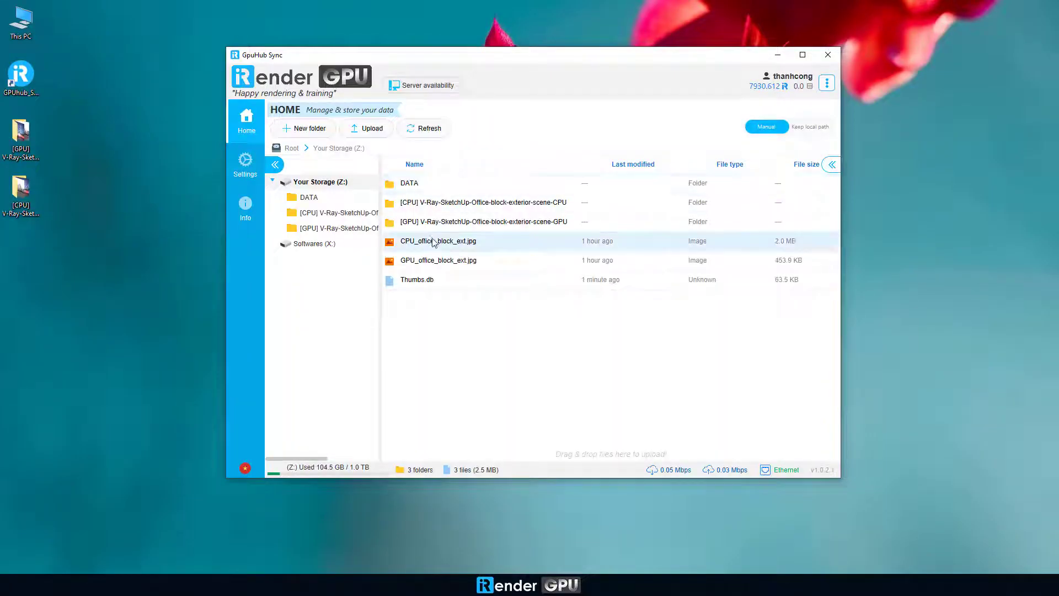
right_click(479, 258)
left_click(514, 267)
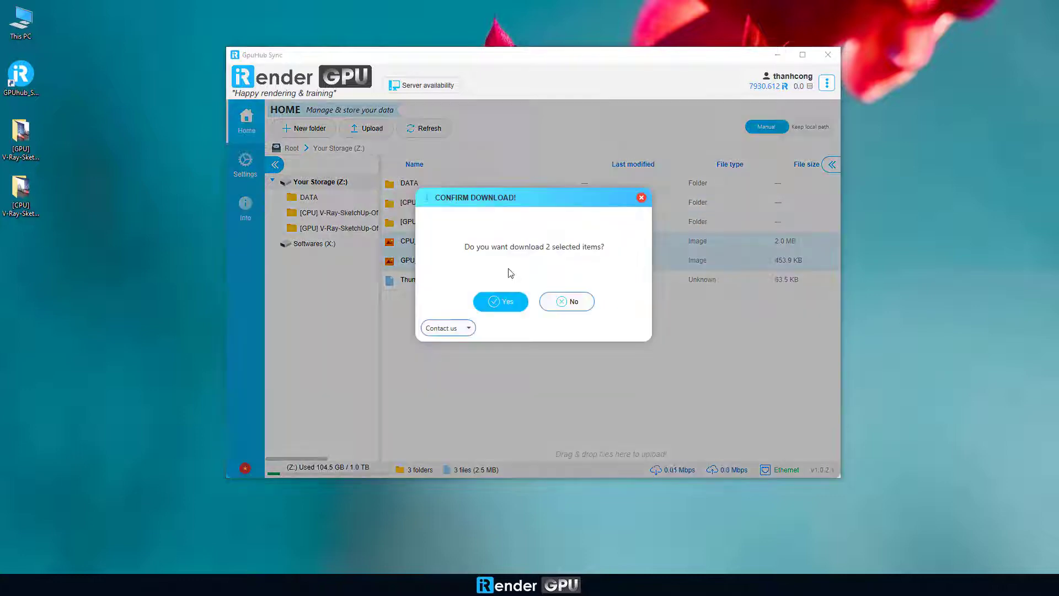
left_click(499, 302)
left_click(274, 163)
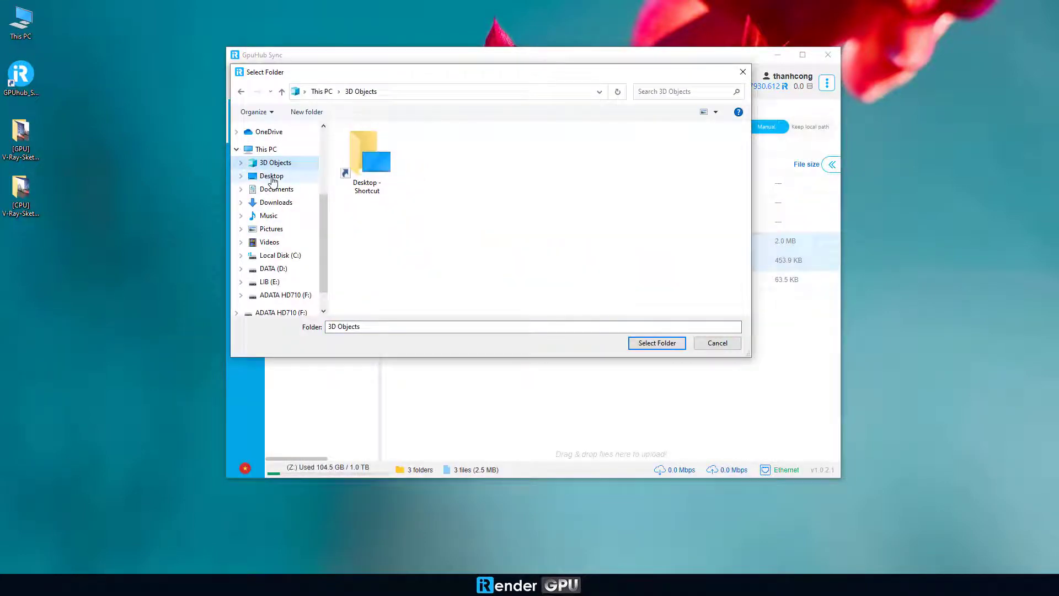
left_click(271, 175)
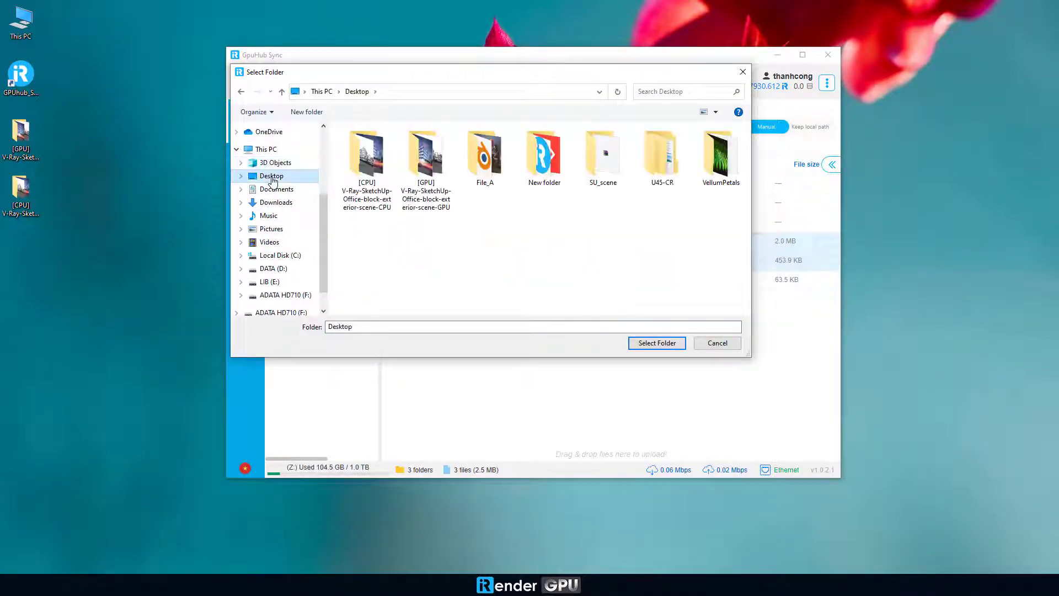
left_click(648, 345)
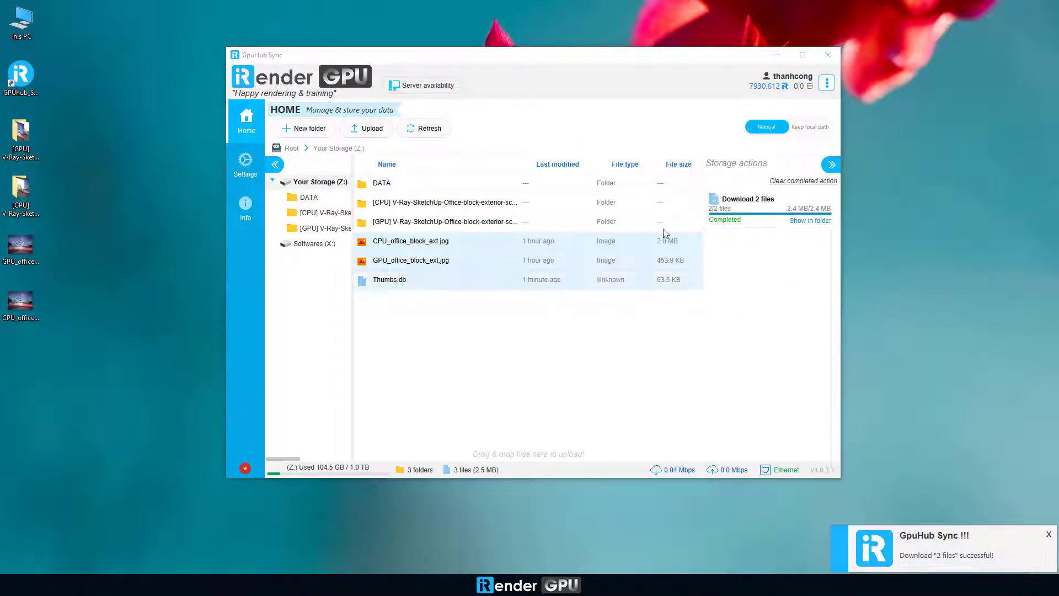
left_click(824, 57)
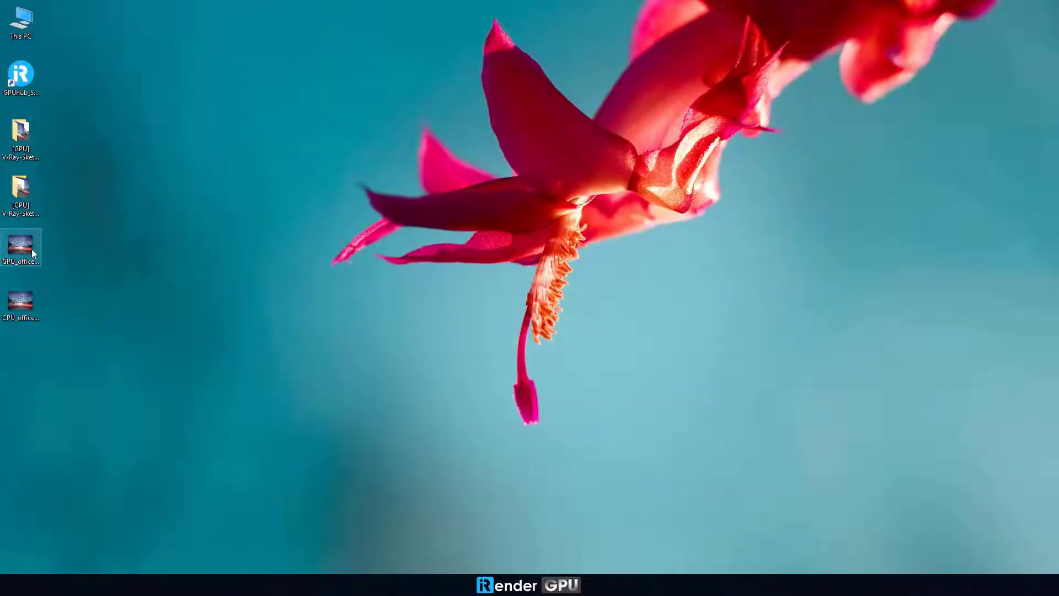